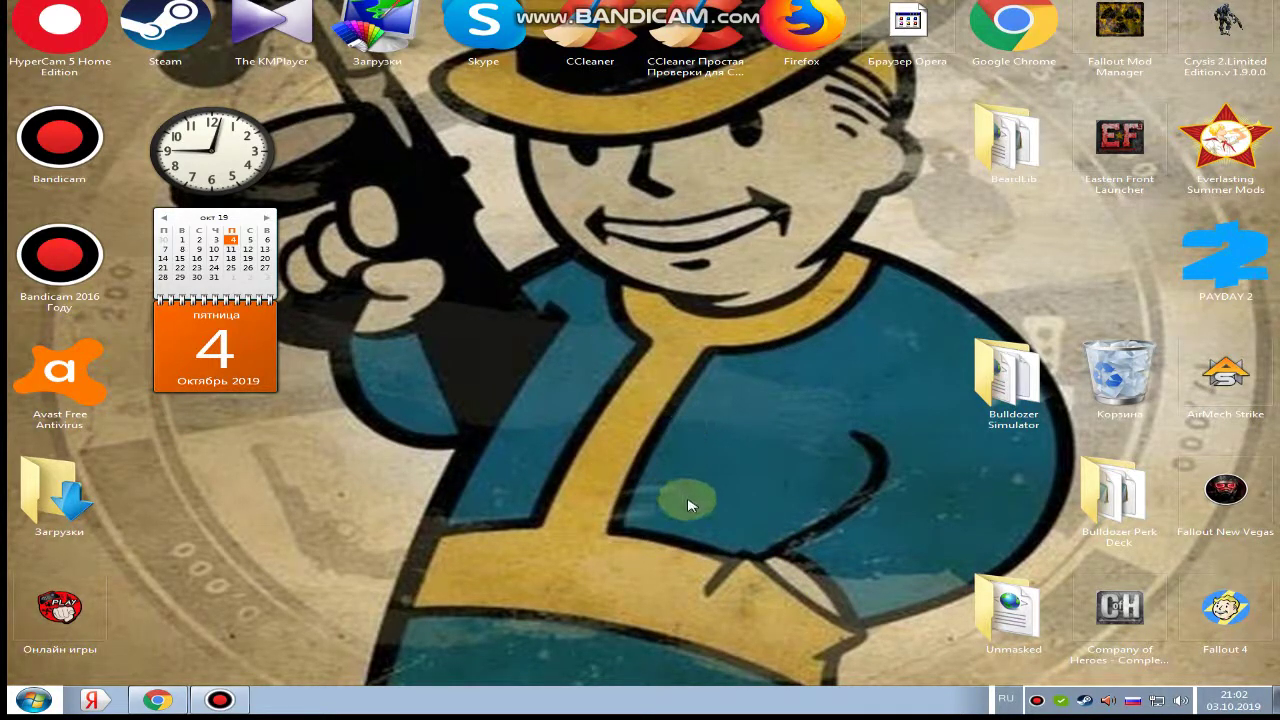
drag(691, 437, 743, 517)
drag(660, 421, 788, 540)
drag(660, 345, 732, 526)
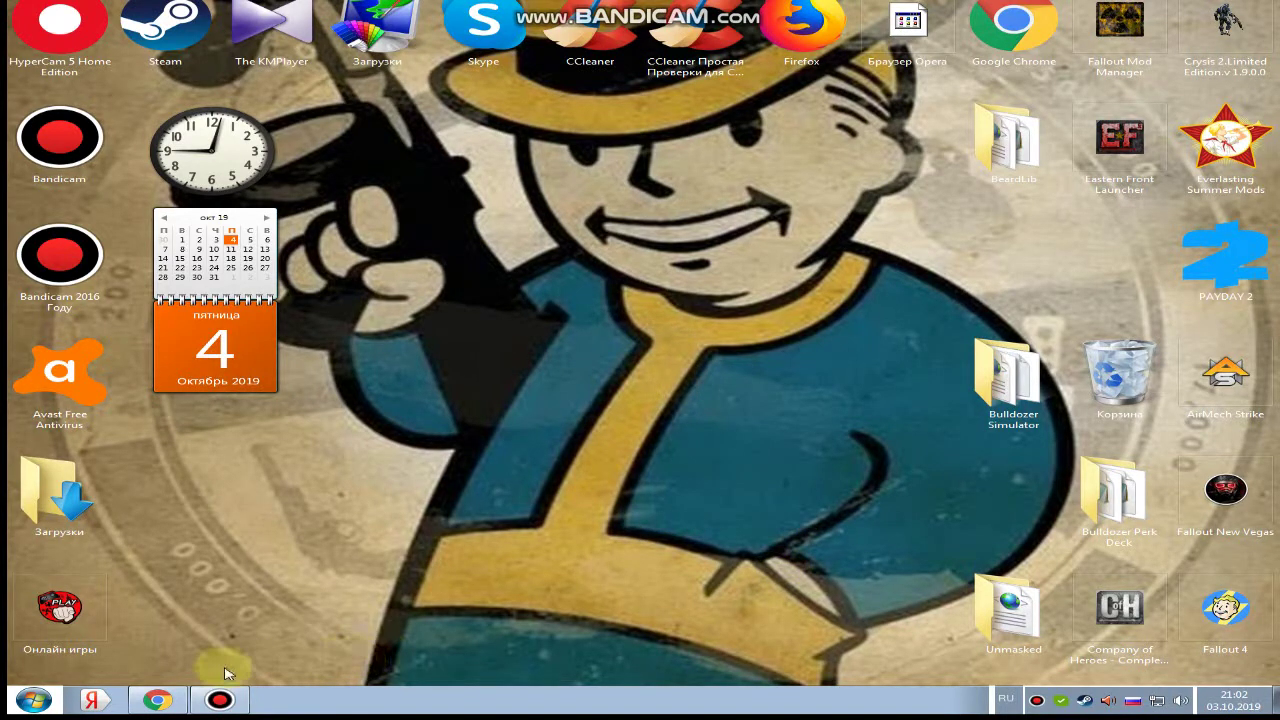
Switch to Chrome and look over the YouTube page of the Payday 2 bulldozer video
click(155, 700)
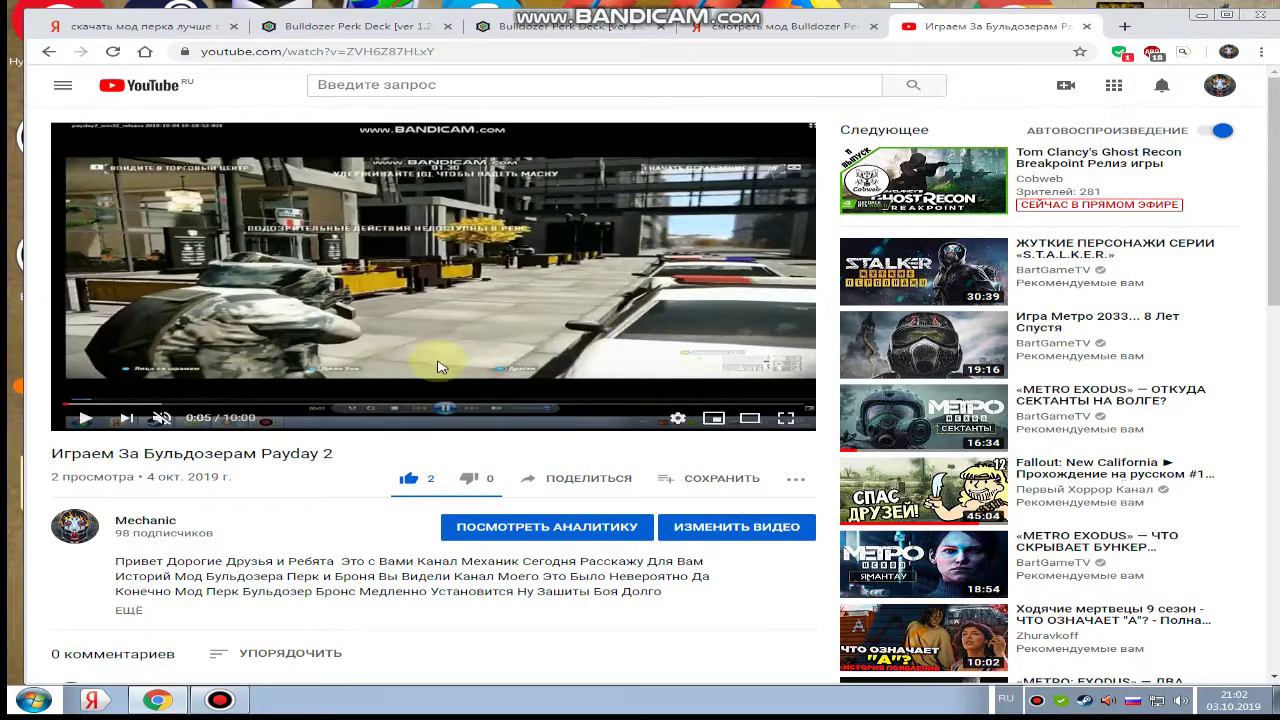
scroll(437, 367, down, 4)
scroll(437, 382, up, 4)
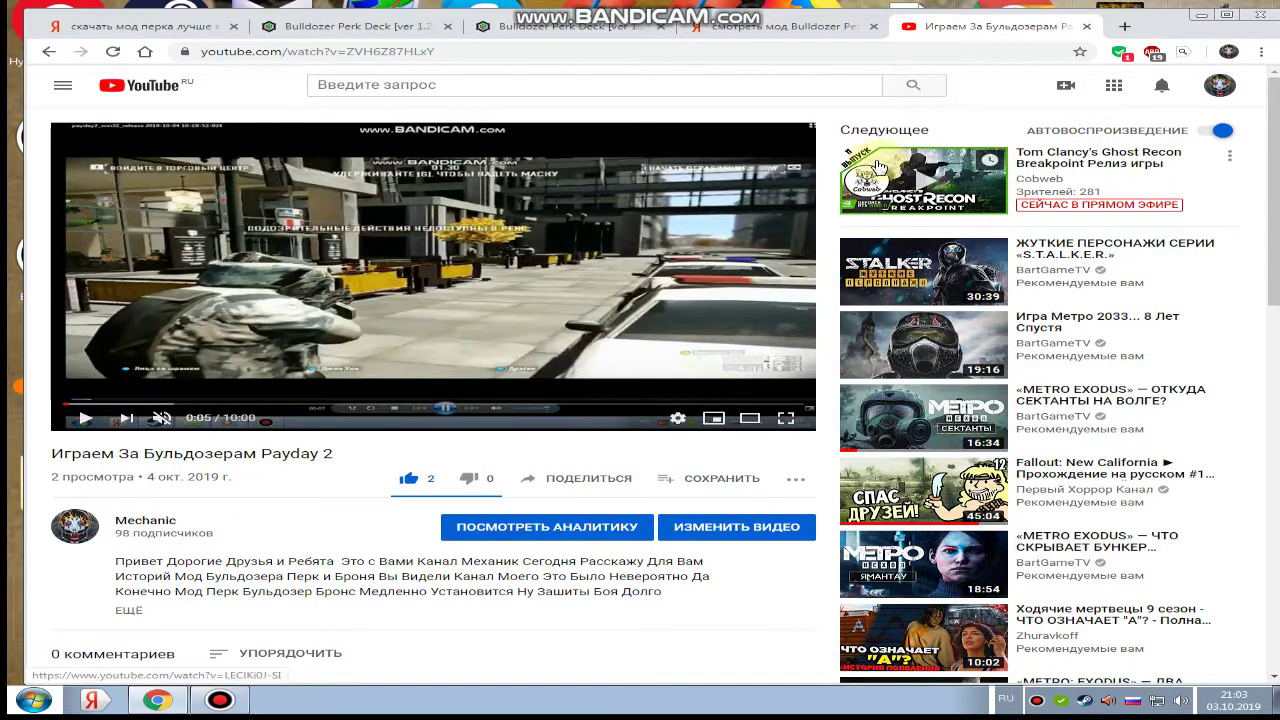
click(855, 82)
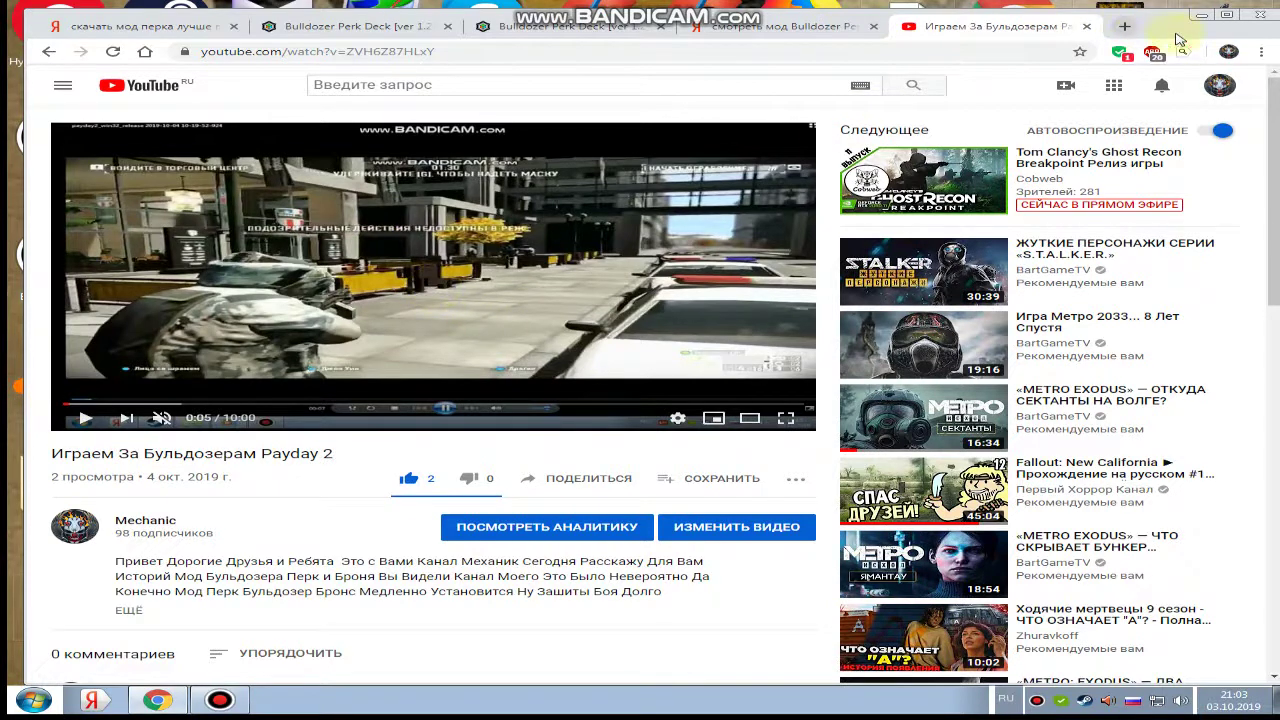
click(1201, 16)
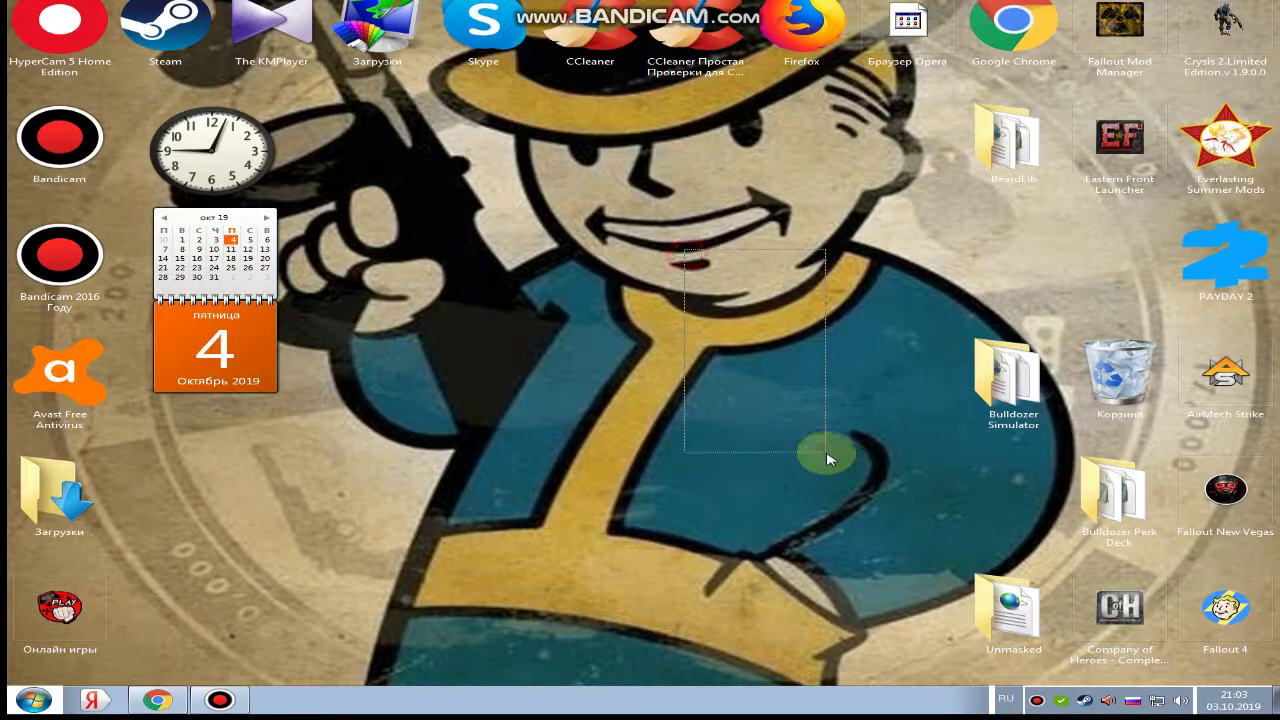
Open the PAYDAY 2 installation folder through the game's local file properties in the Steam library, leaving only the folder window over the desktop
right_click(1084, 701)
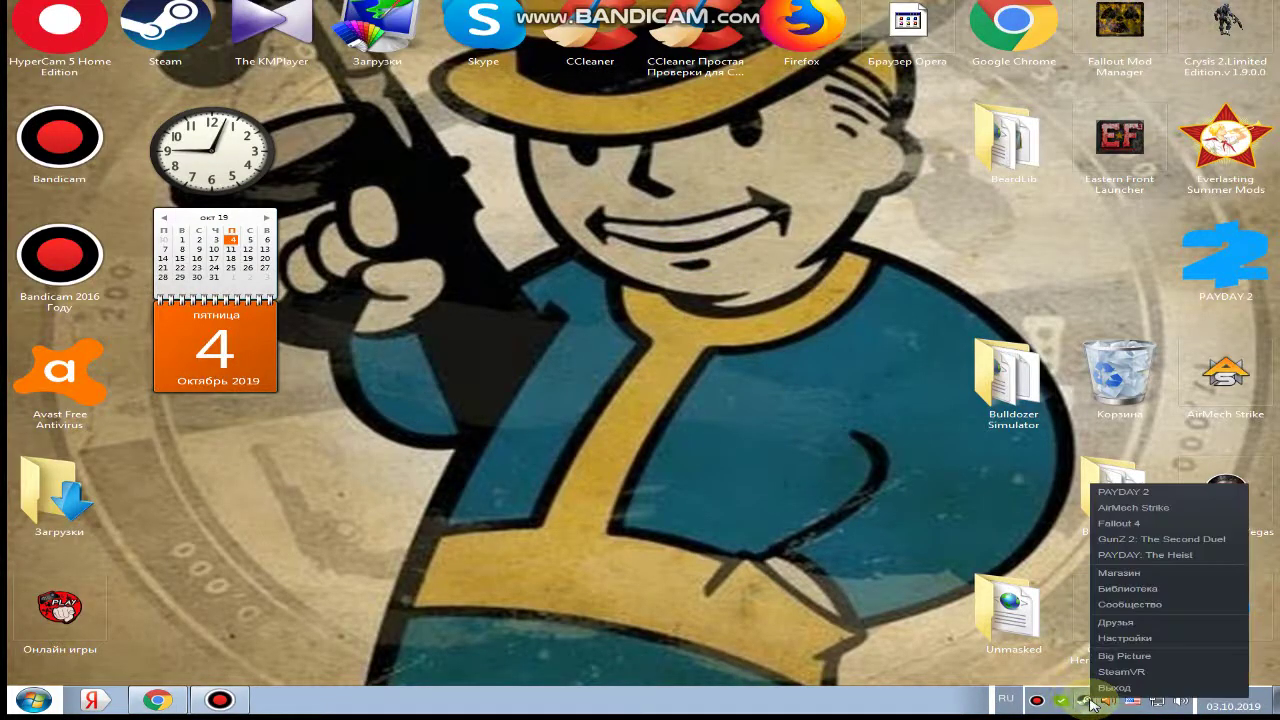
click(1128, 589)
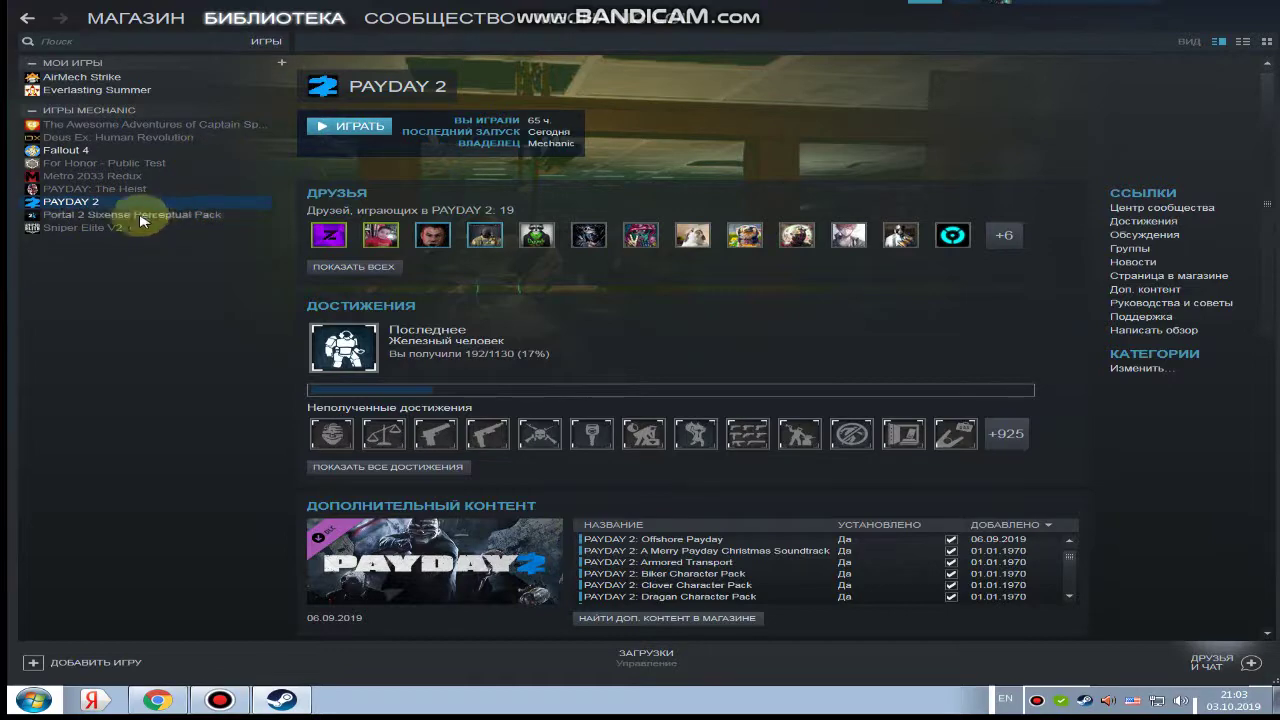
right_click(69, 203)
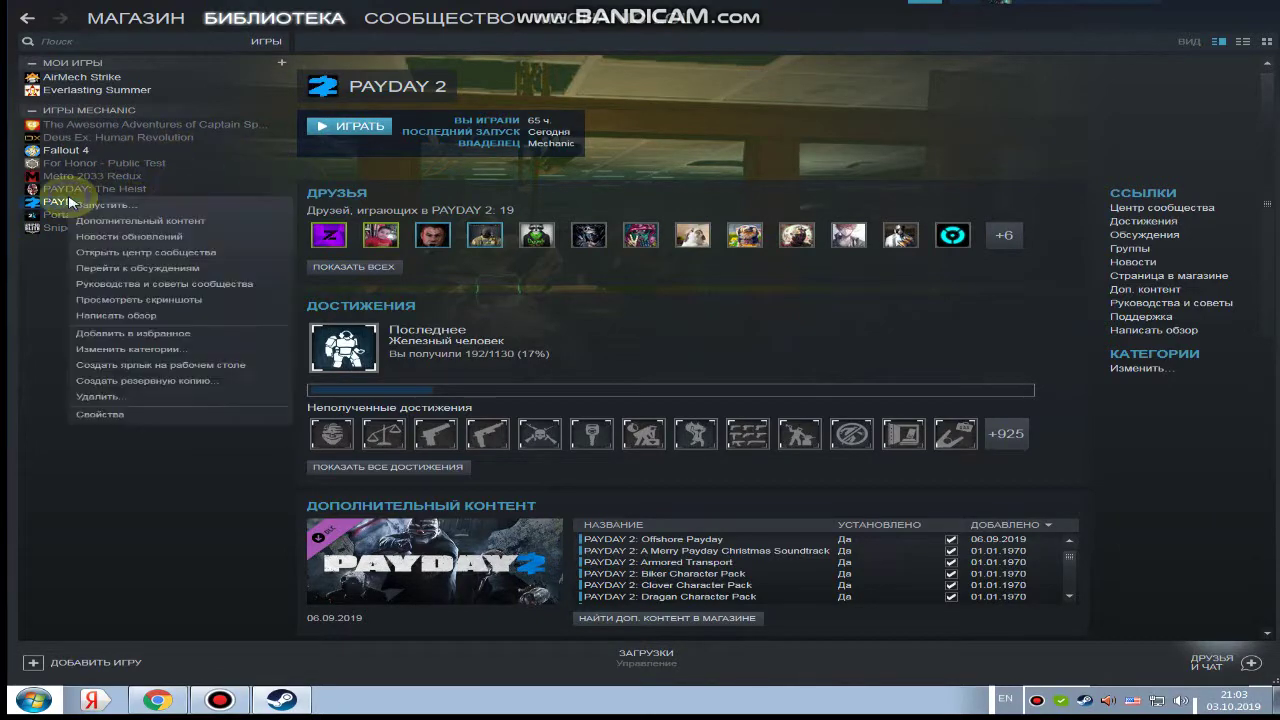
click(100, 414)
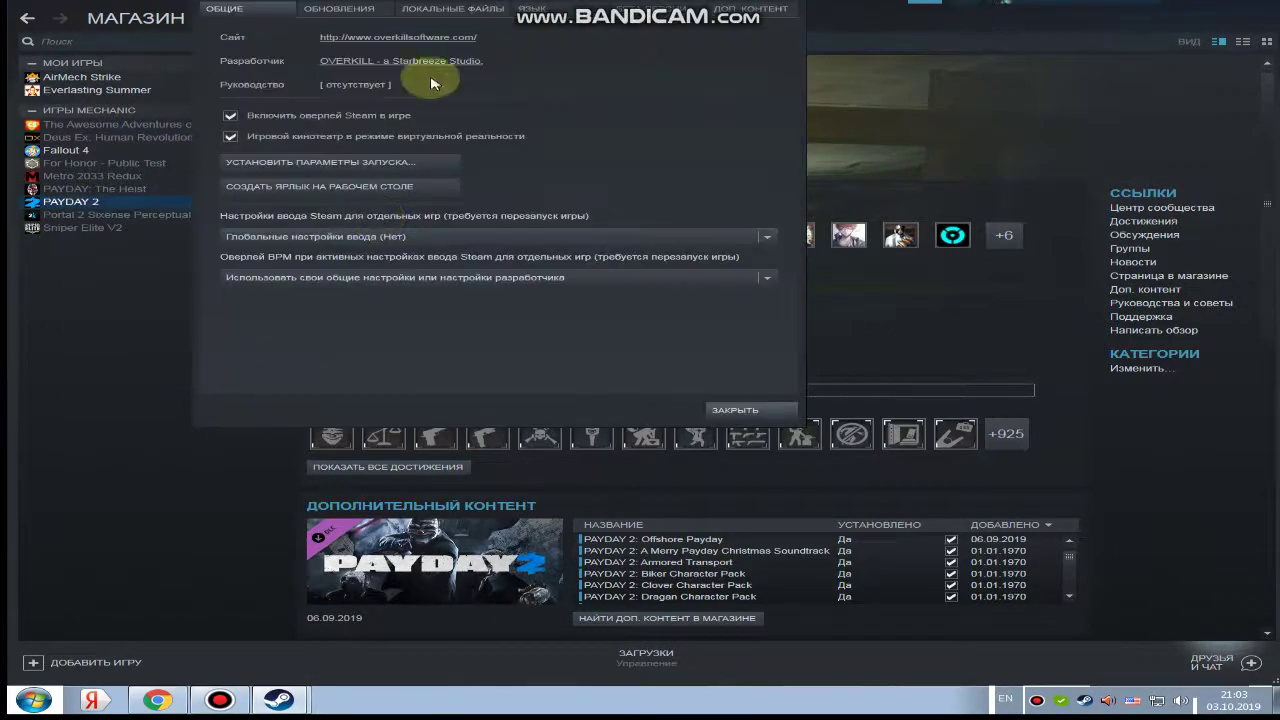
click(452, 9)
click(280, 69)
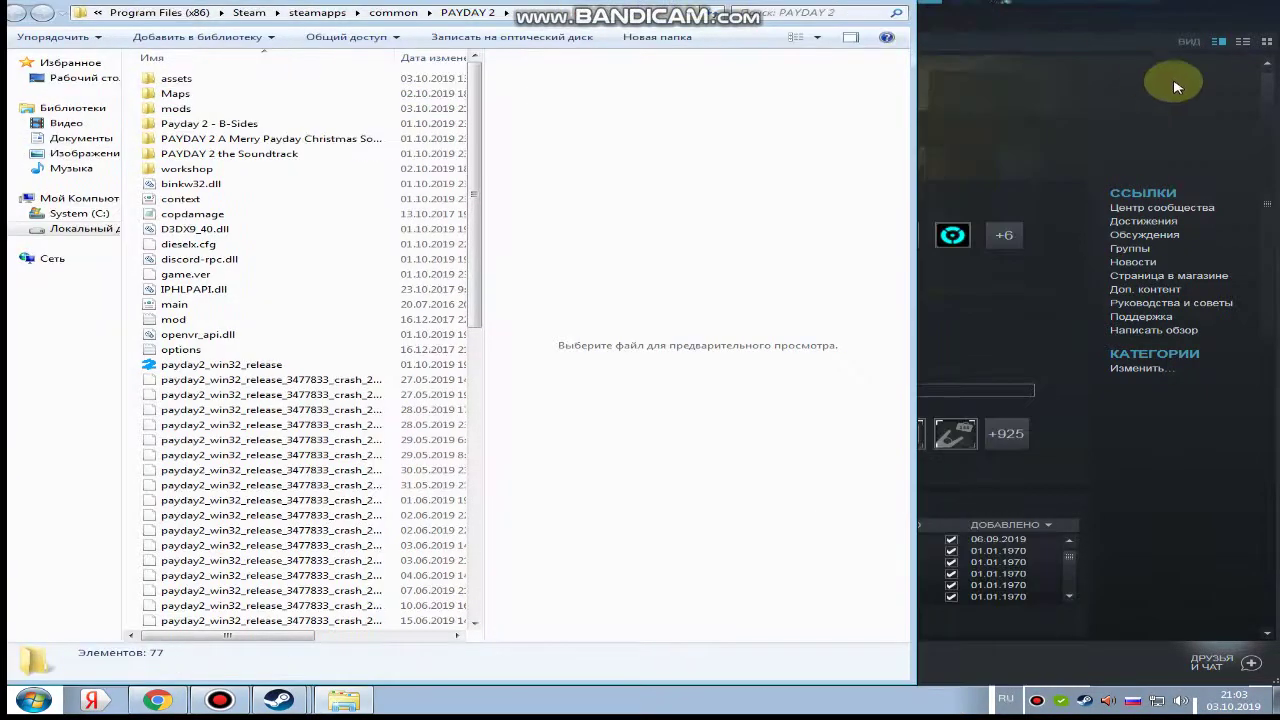
drag(797, 2, 943, 110)
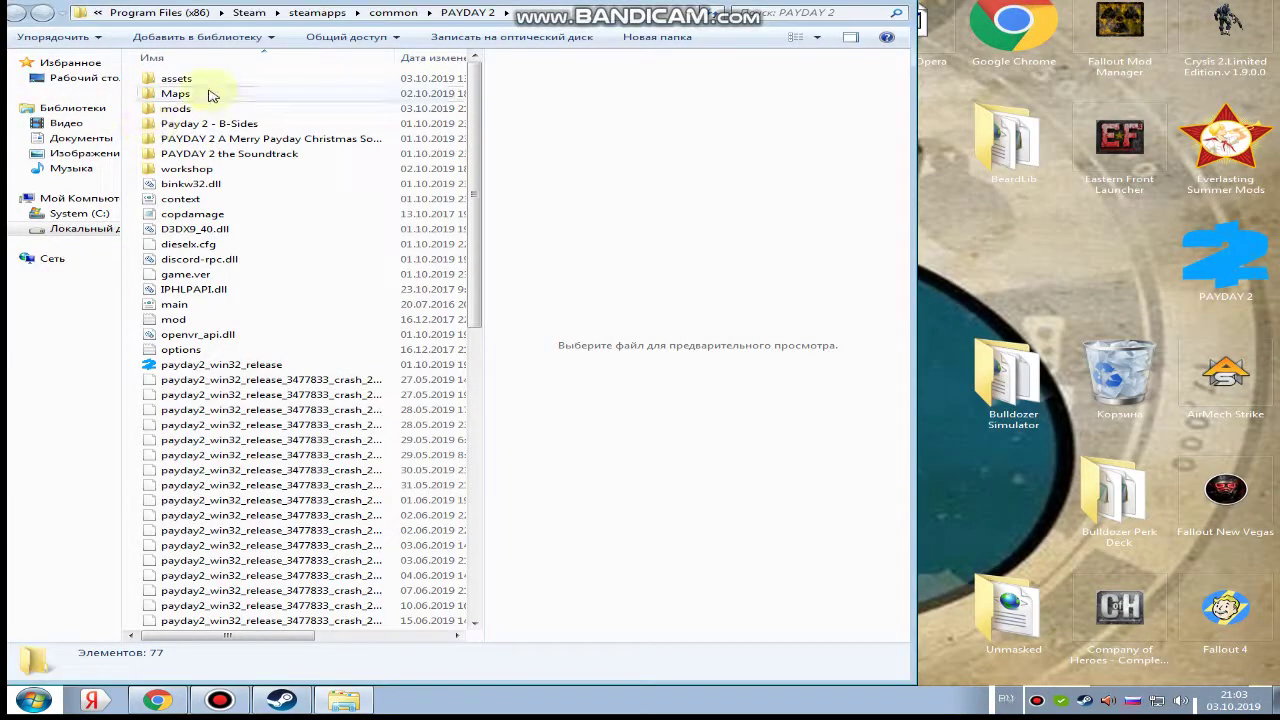
Locate the mods folder and the IPHLPAPI.dll file in the PAYDAY 2 installation folder
click(176, 108)
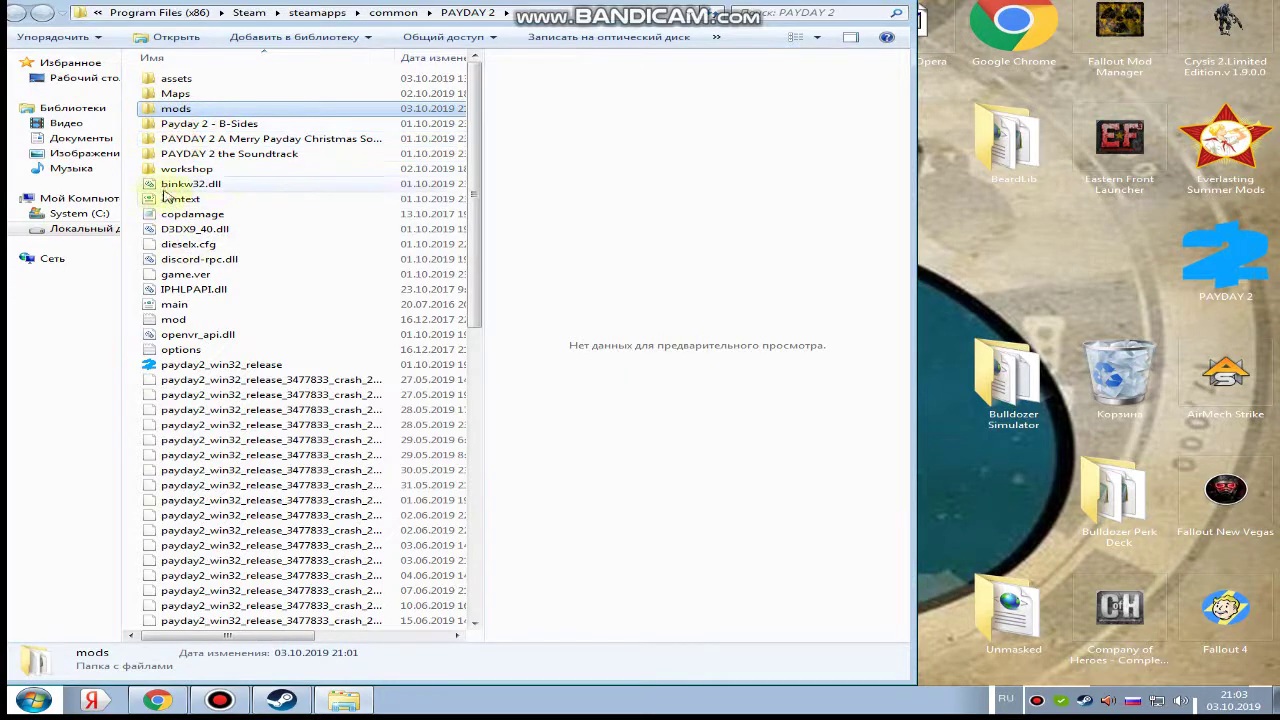
click(193, 290)
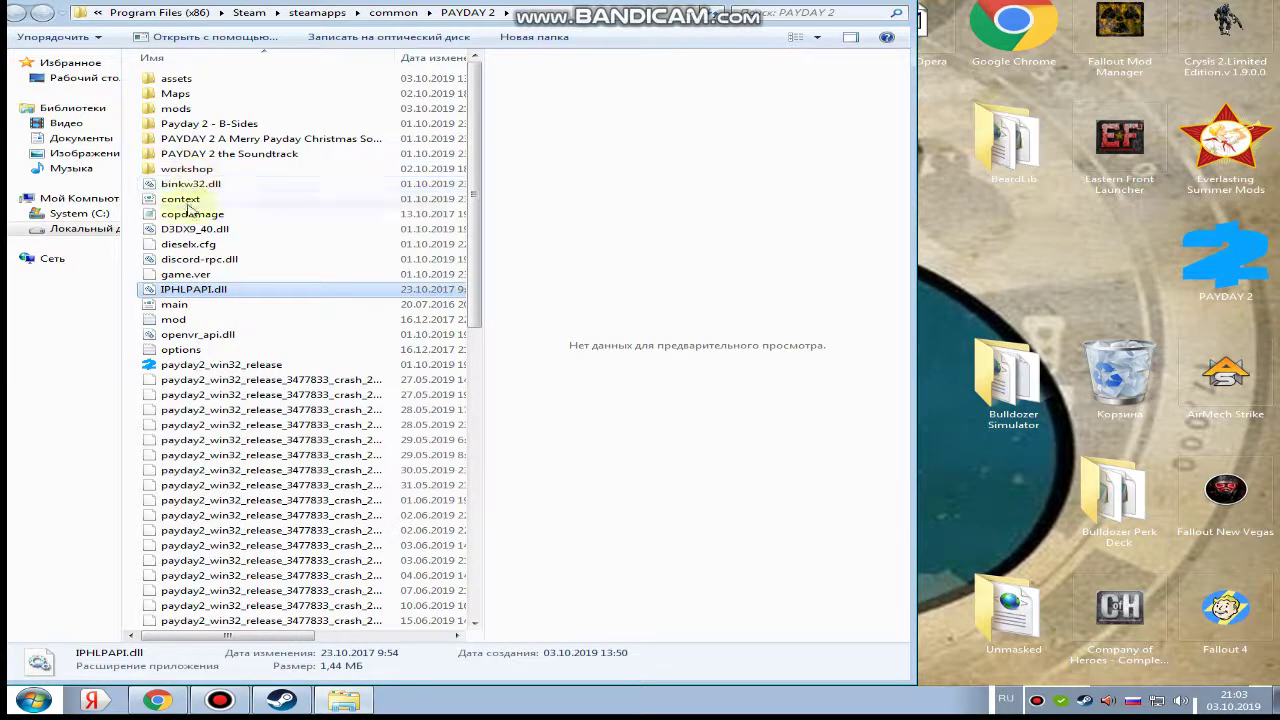
click(176, 110)
click(181, 292)
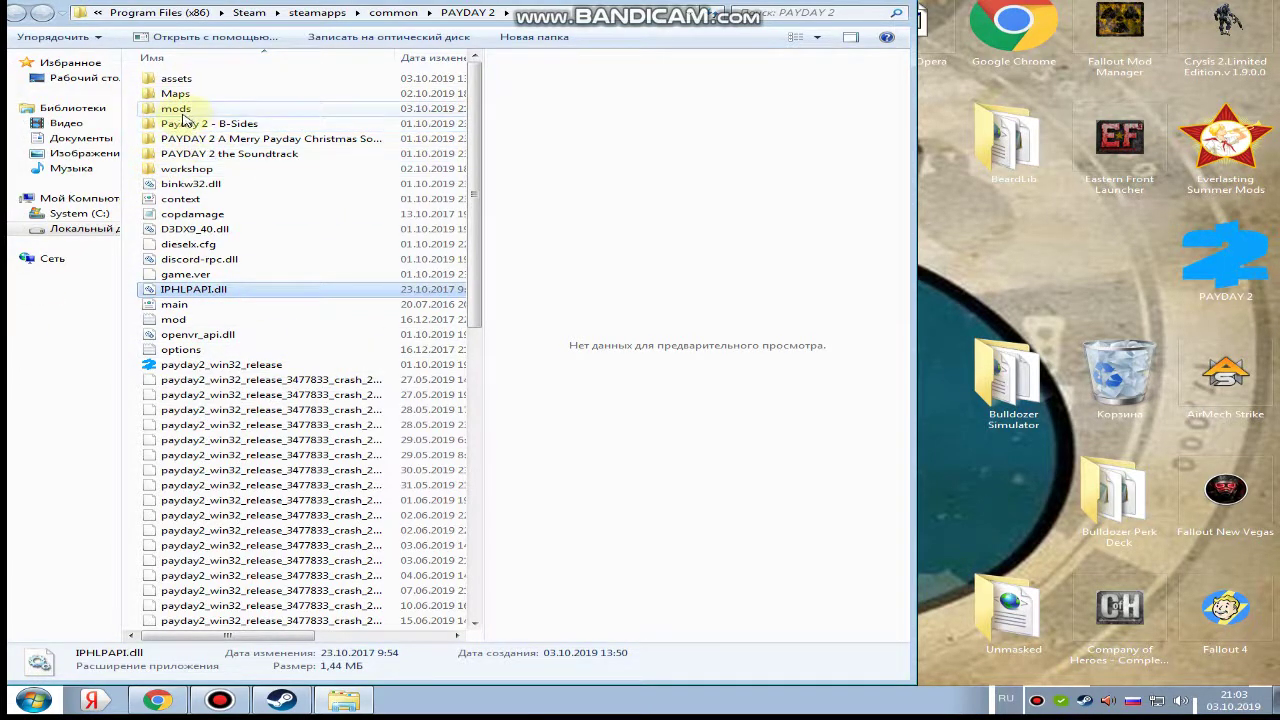
Open the mods folder inside the PAYDAY 2 installation folder
click(174, 109)
right_click(172, 110)
click(195, 121)
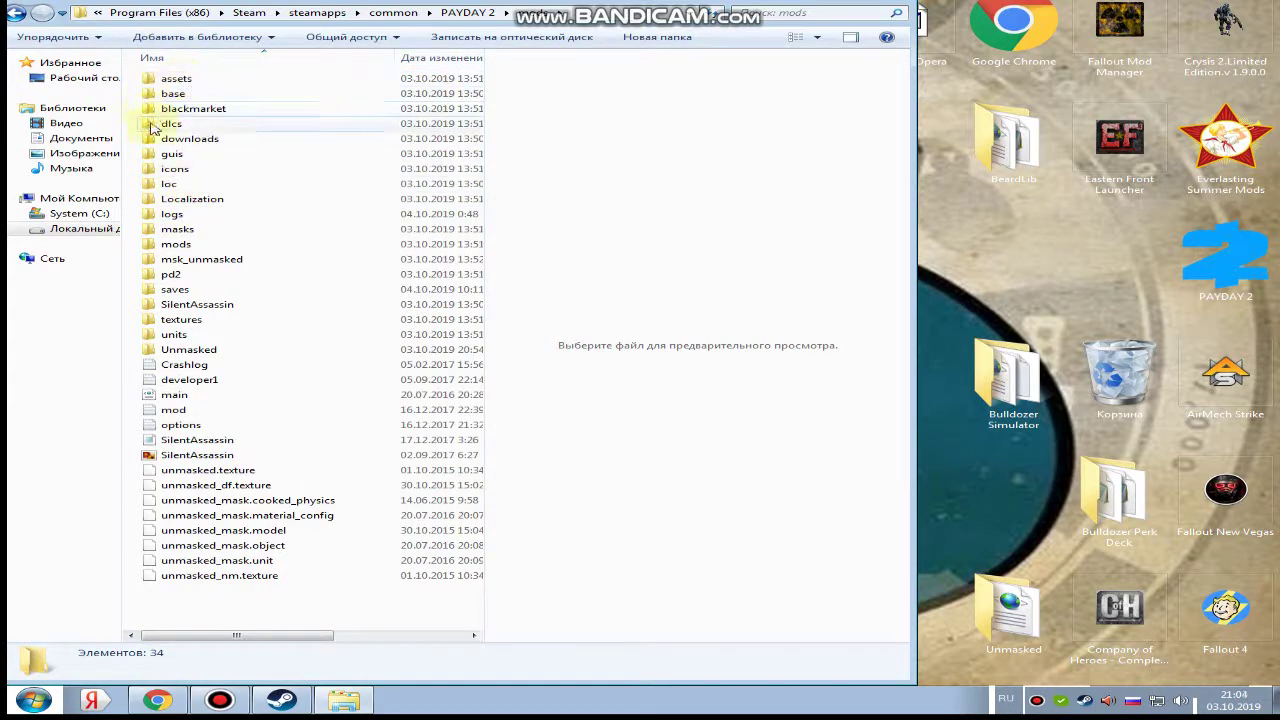
Examine the subfolders of the PAYDAY 2 mods folder and preview its mod file
click(175, 80)
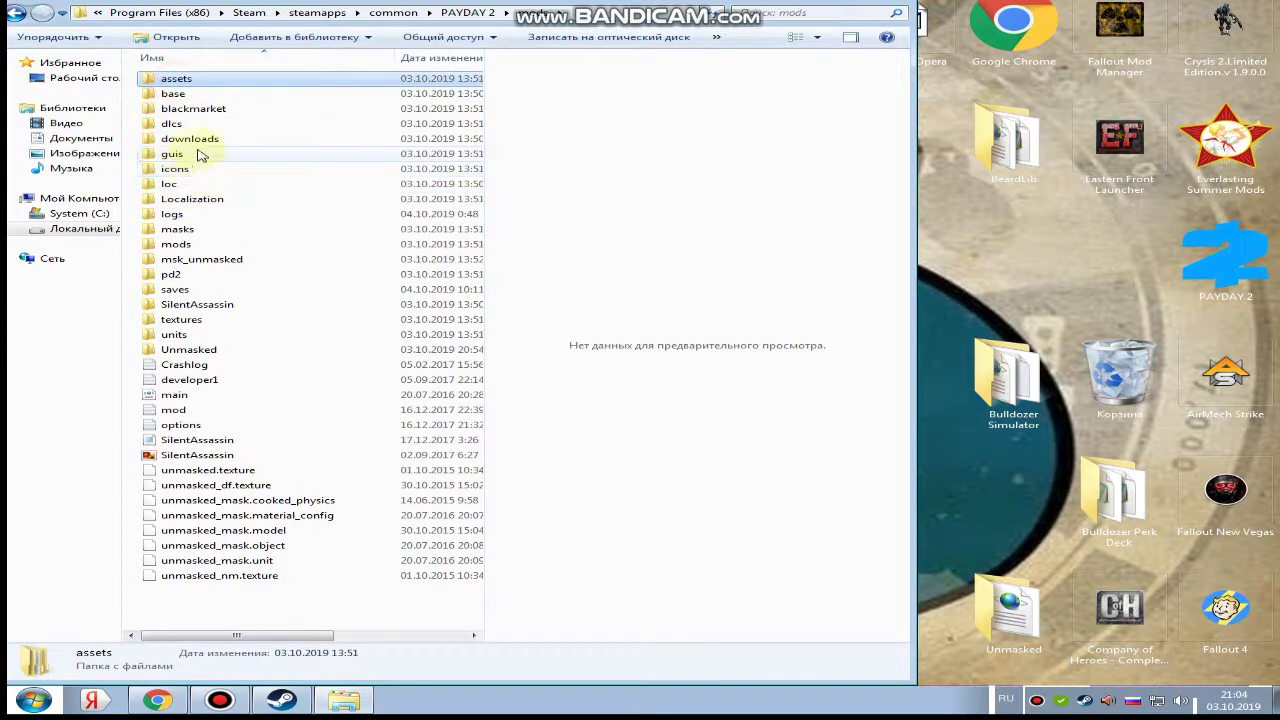
click(205, 141)
click(183, 186)
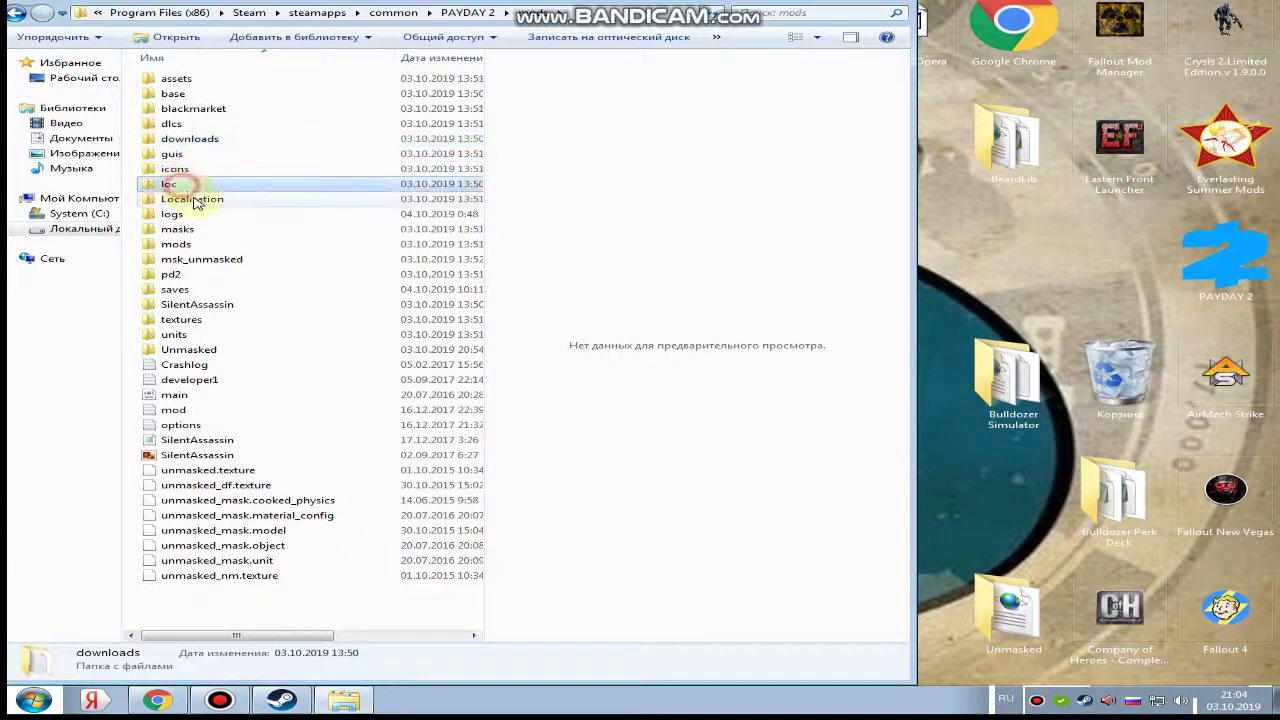
click(184, 215)
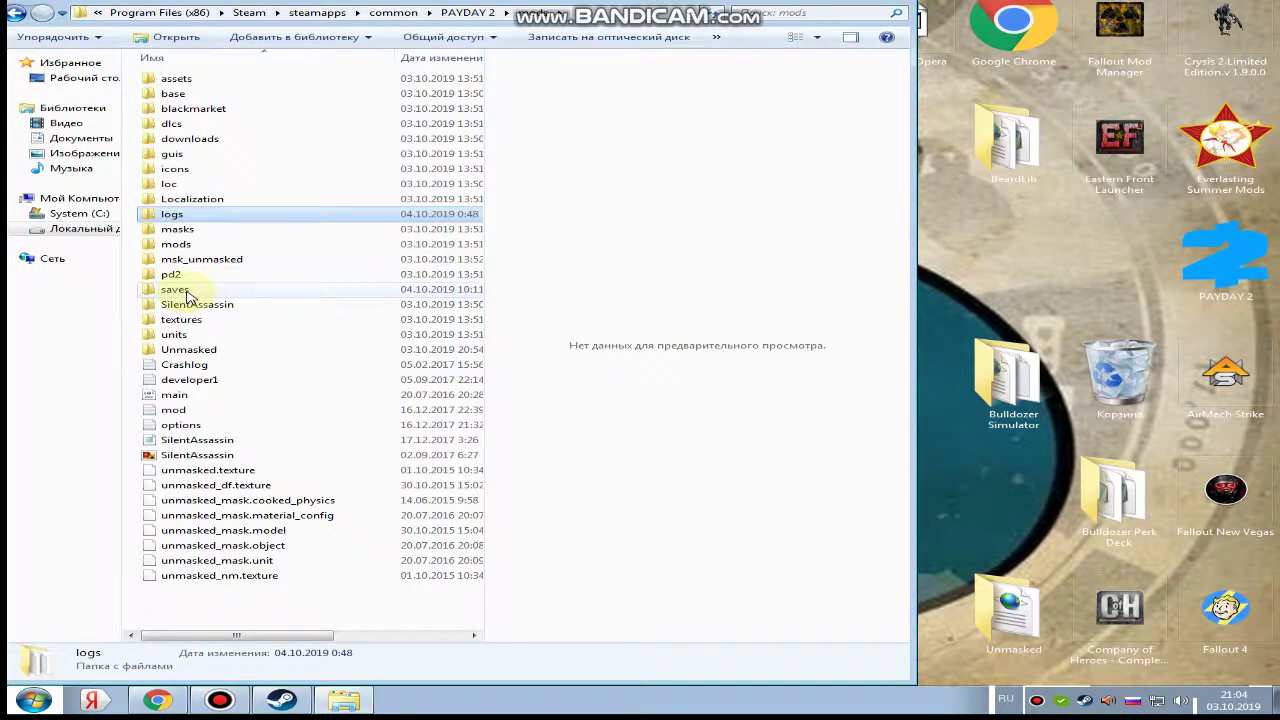
click(186, 291)
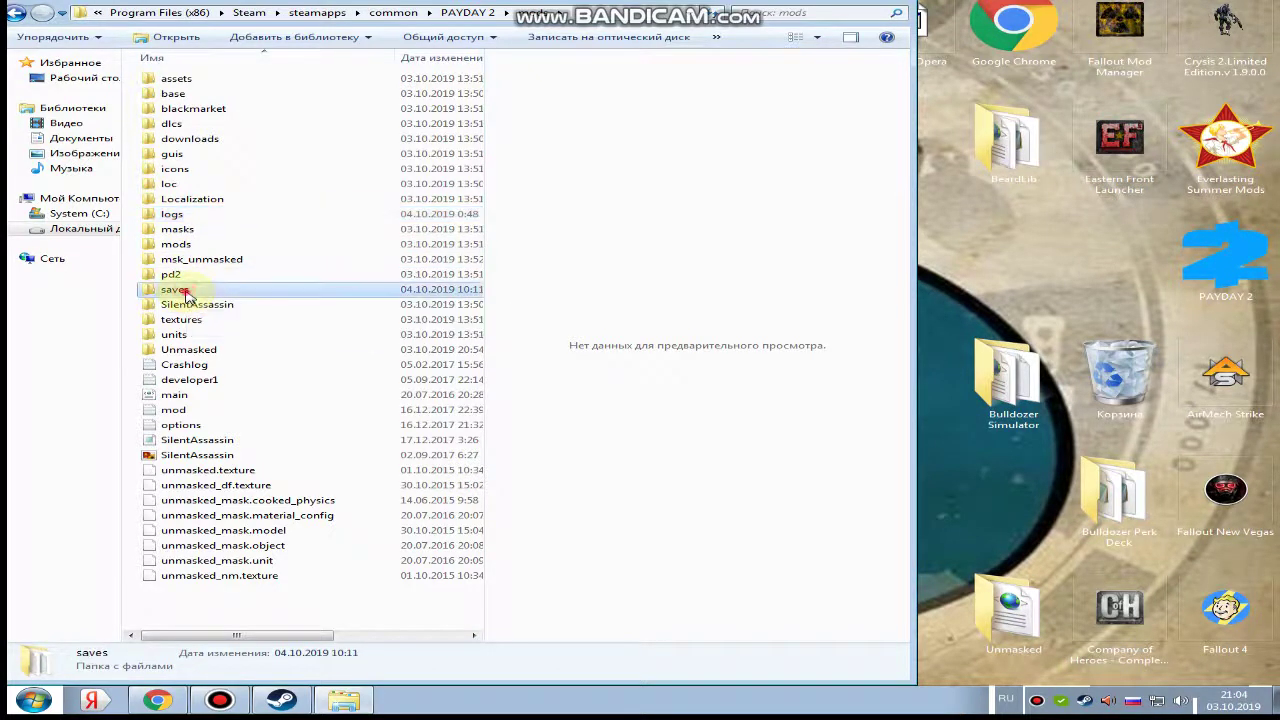
click(180, 336)
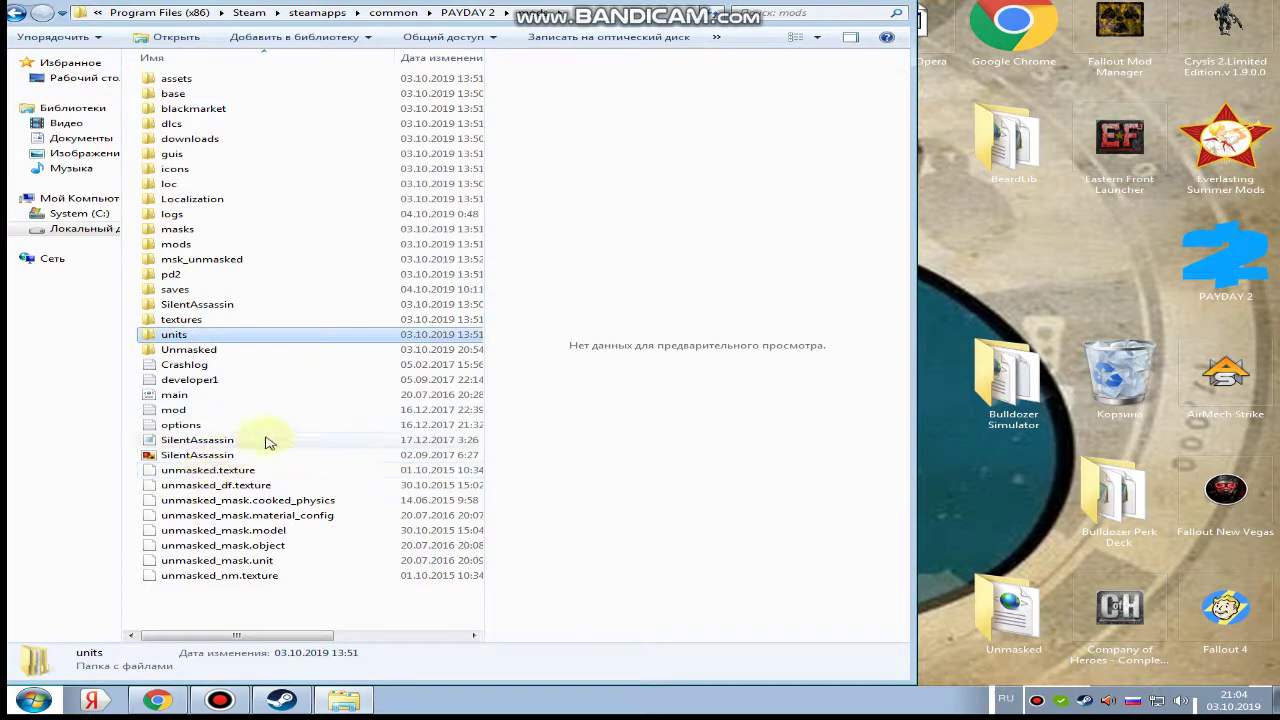
click(176, 410)
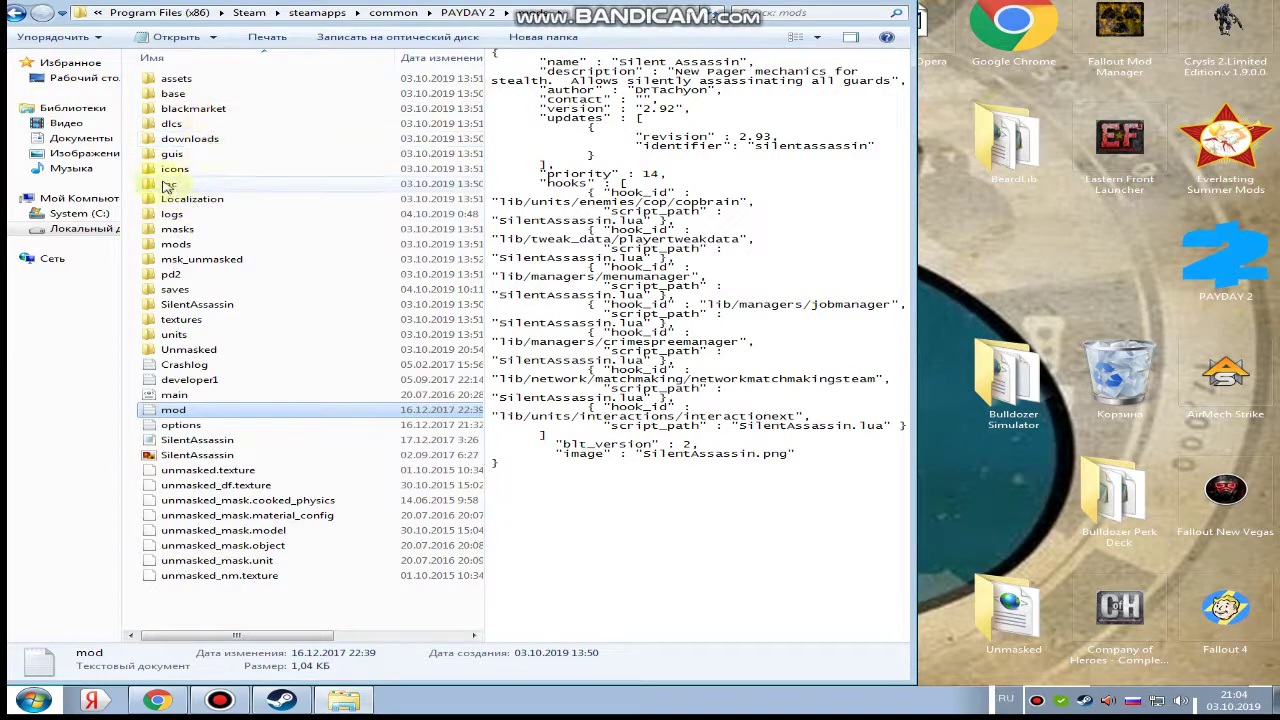
right_click(337, 230)
click(1003, 246)
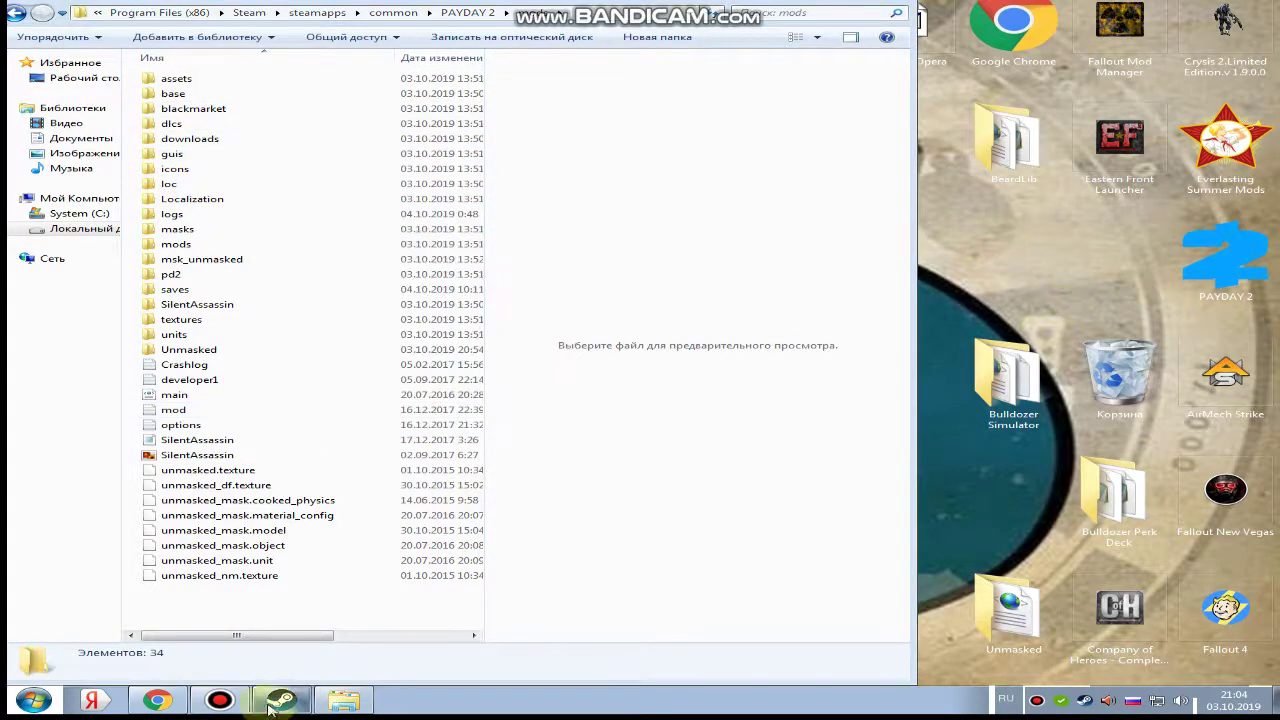
Switch to Chrome and view the Bulldozer Perk Deck [ver 1.2] download page on ModWorkshop
click(156, 700)
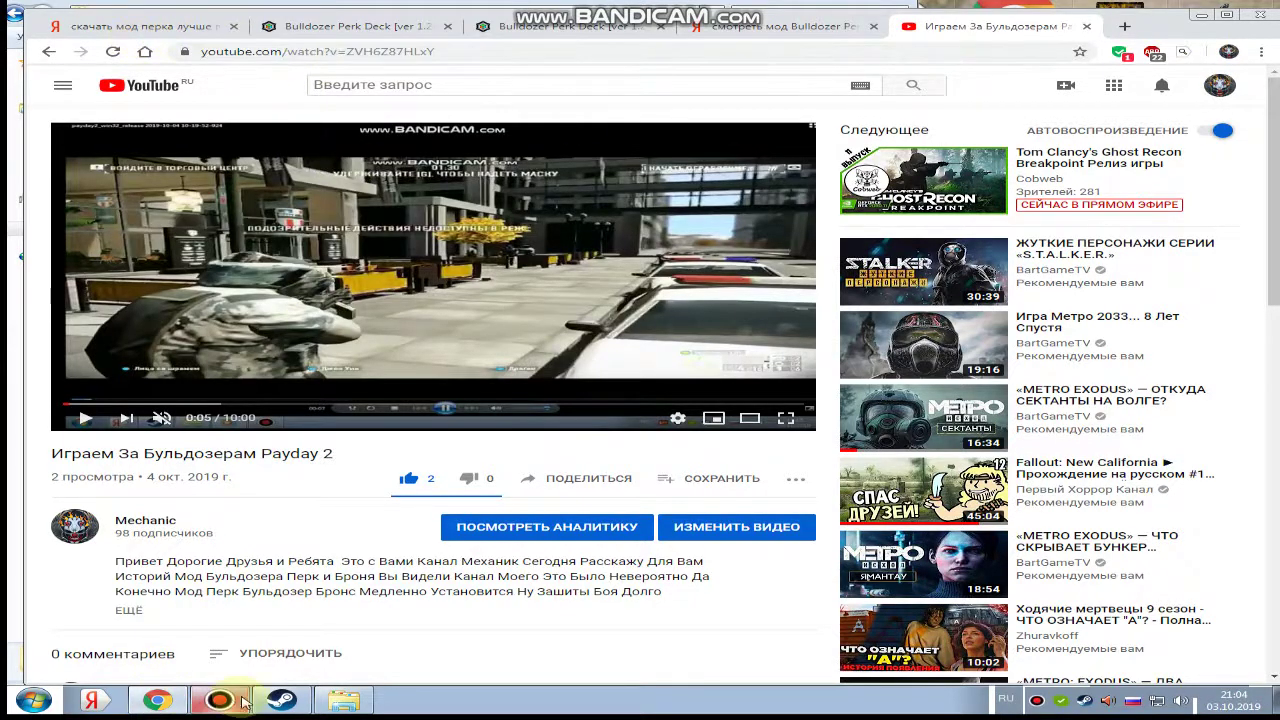
click(306, 28)
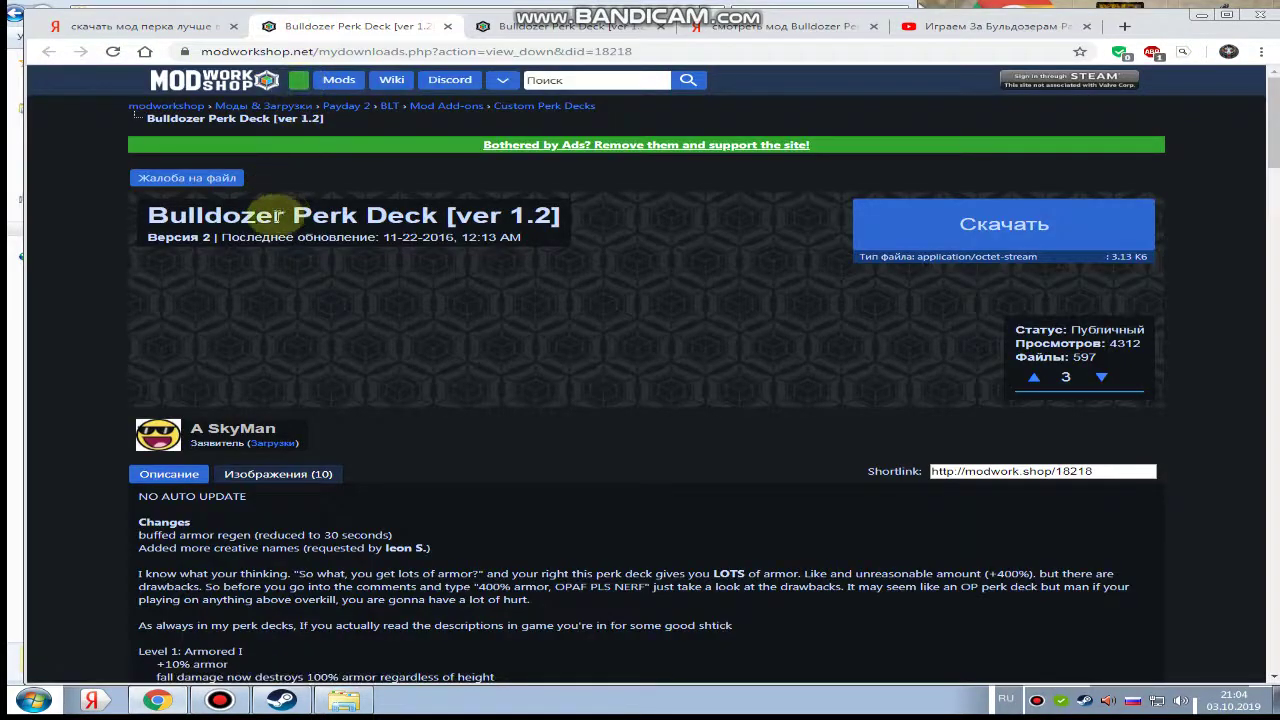
click(143, 215)
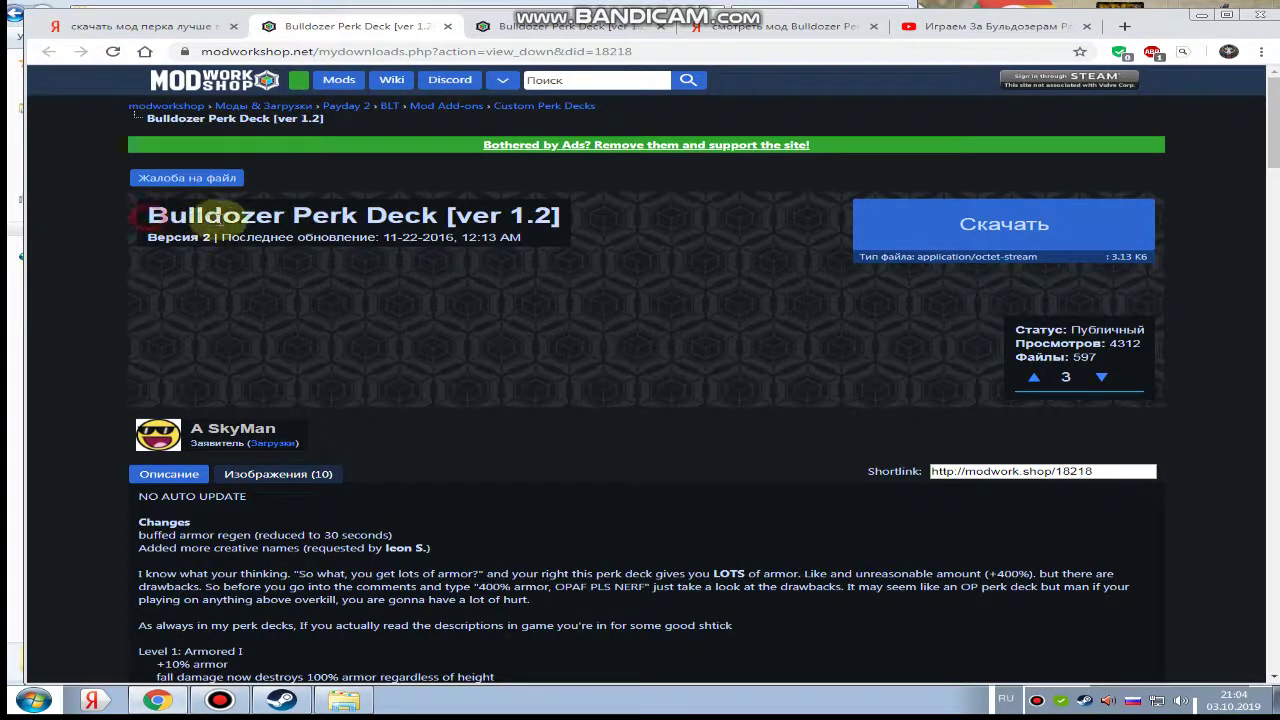
drag(214, 217, 352, 214)
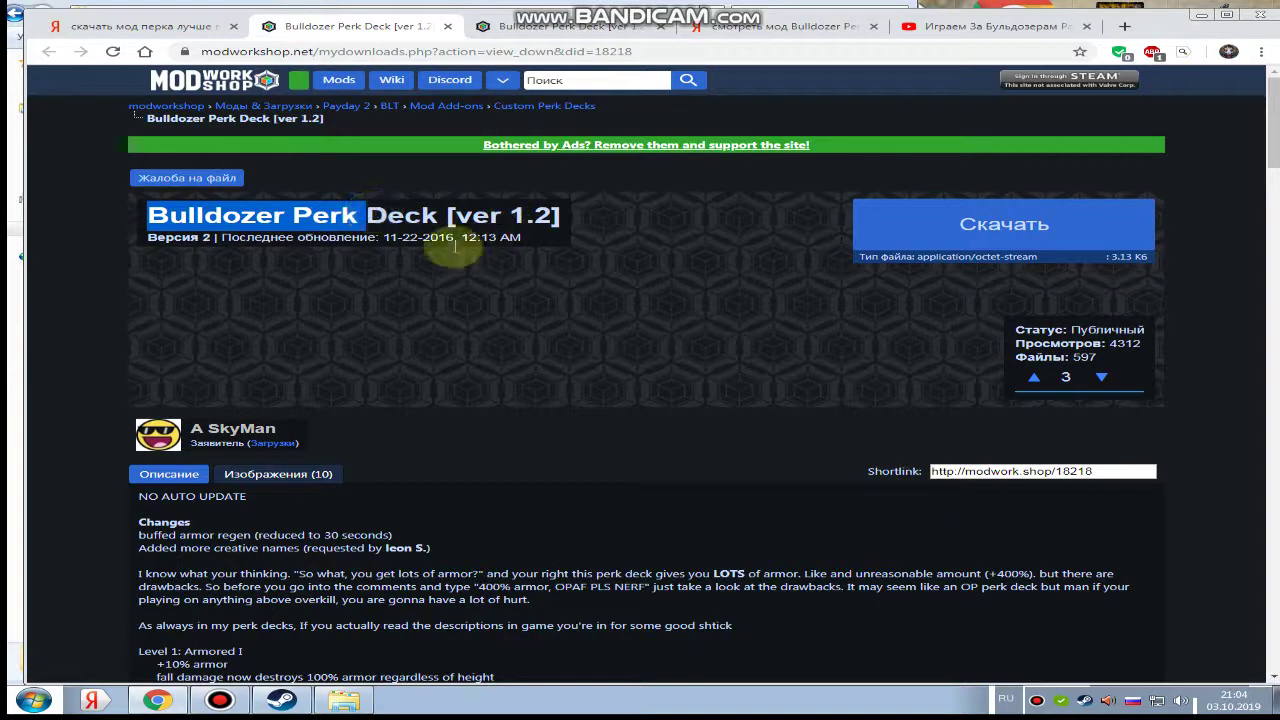
click(425, 310)
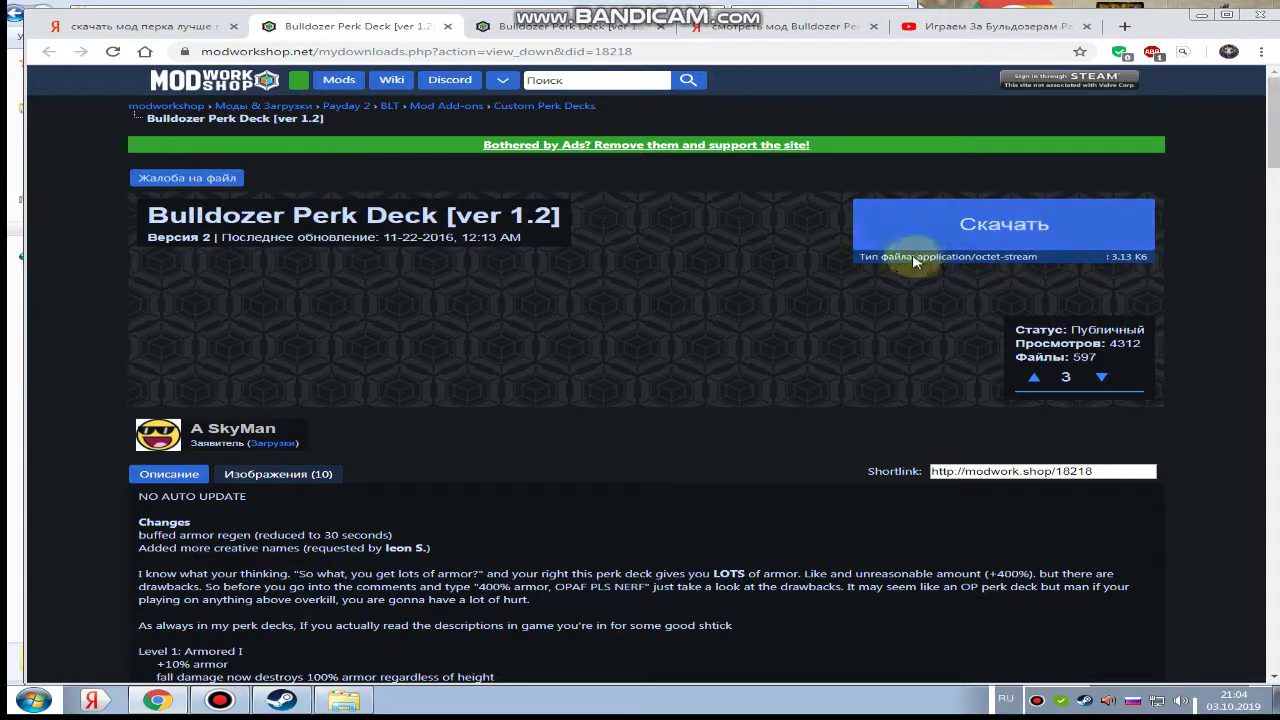
click(1198, 16)
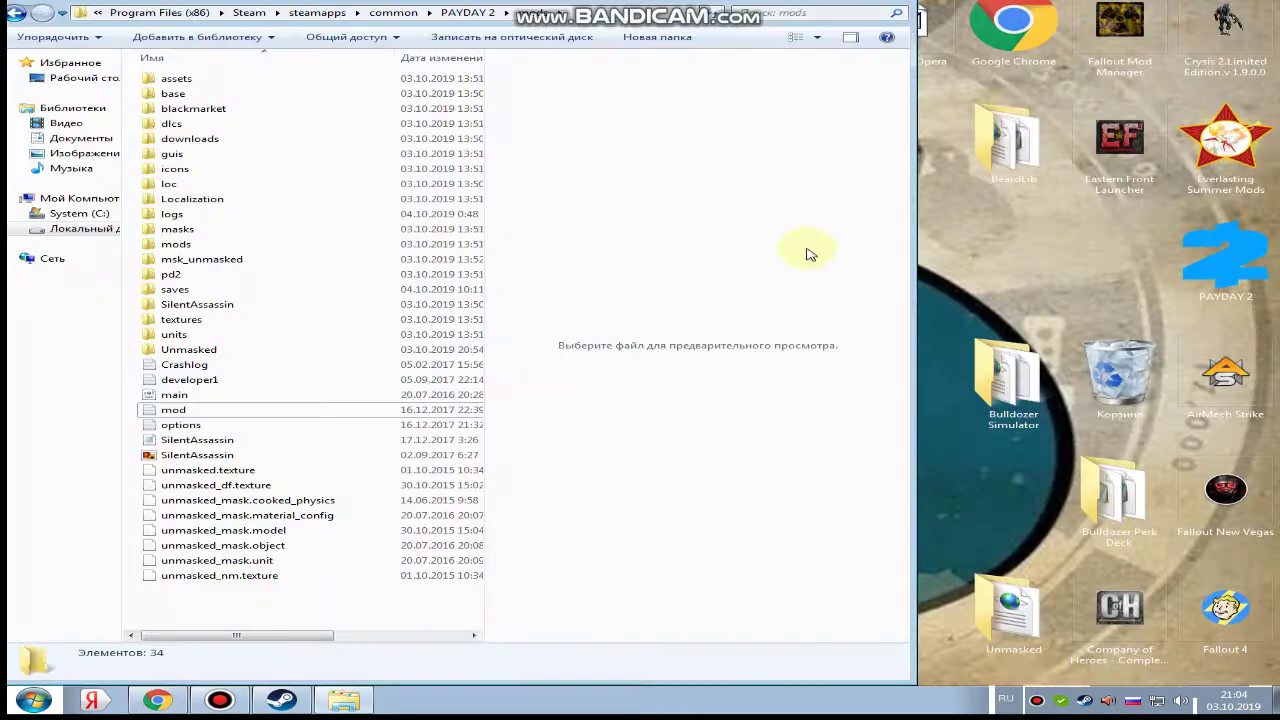
Open the Bulldozer Perk Deck folder from the desktop and place its window beside the PAYDAY 2 mods folder
click(1007, 215)
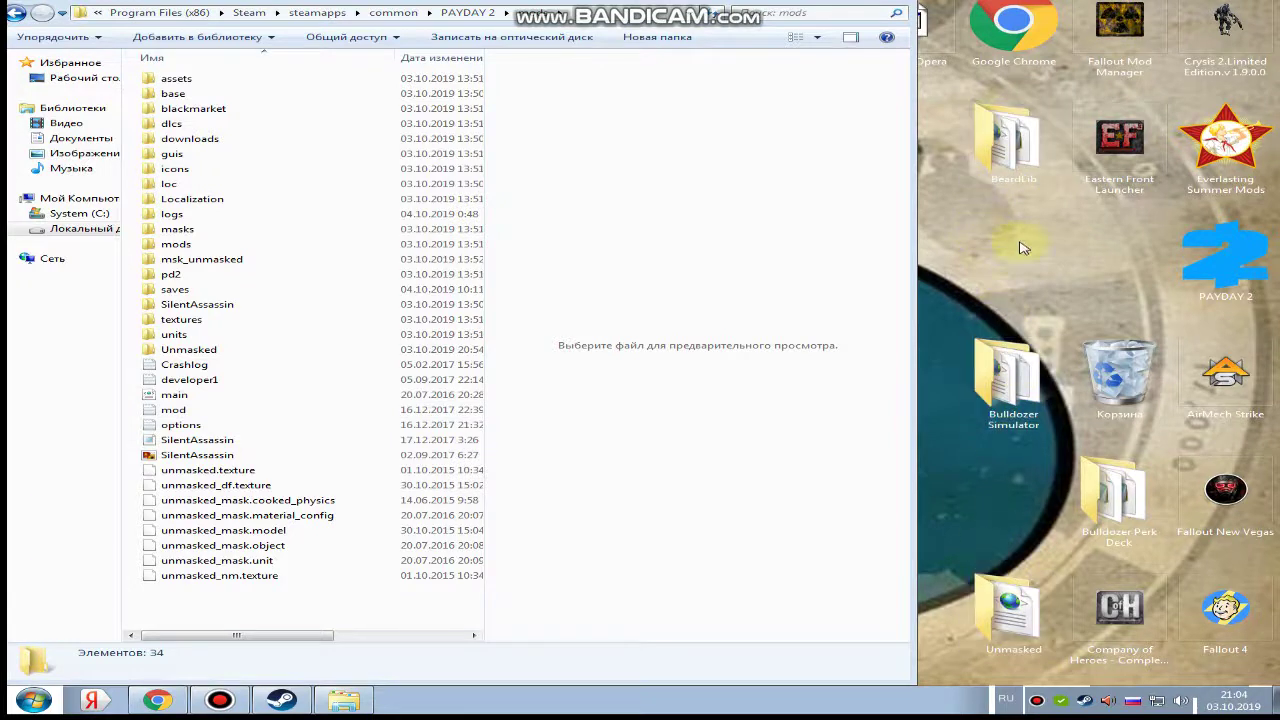
mouse_move(1010, 375)
mouse_down()
mouse_move(1012, 262)
mouse_move(1013, 375)
mouse_up()
click(997, 418)
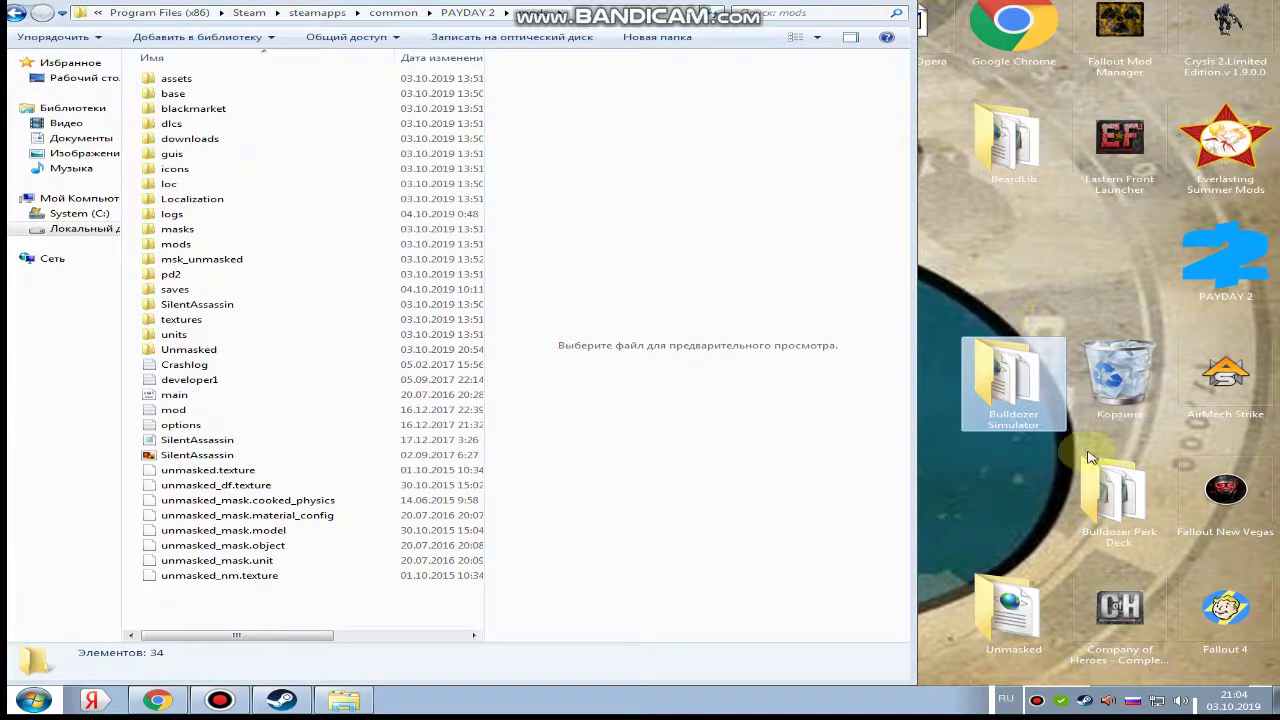
drag(1092, 460, 1008, 250)
right_click(1012, 232)
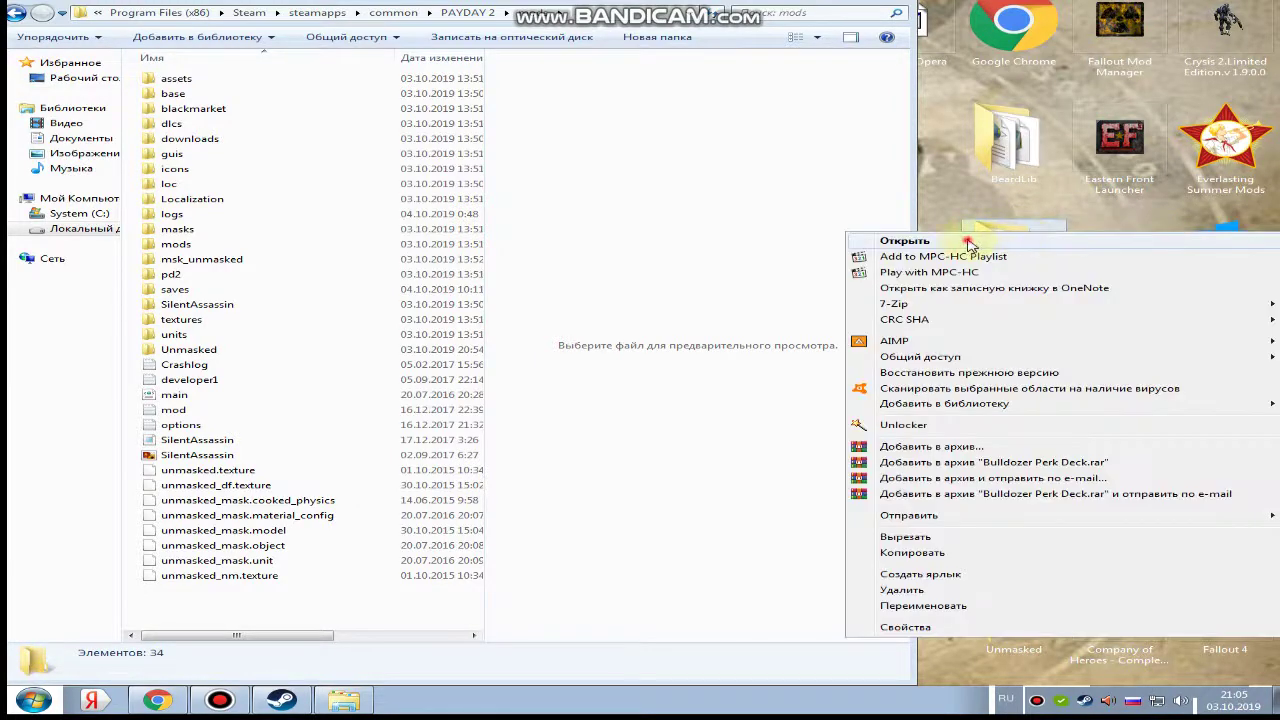
click(978, 245)
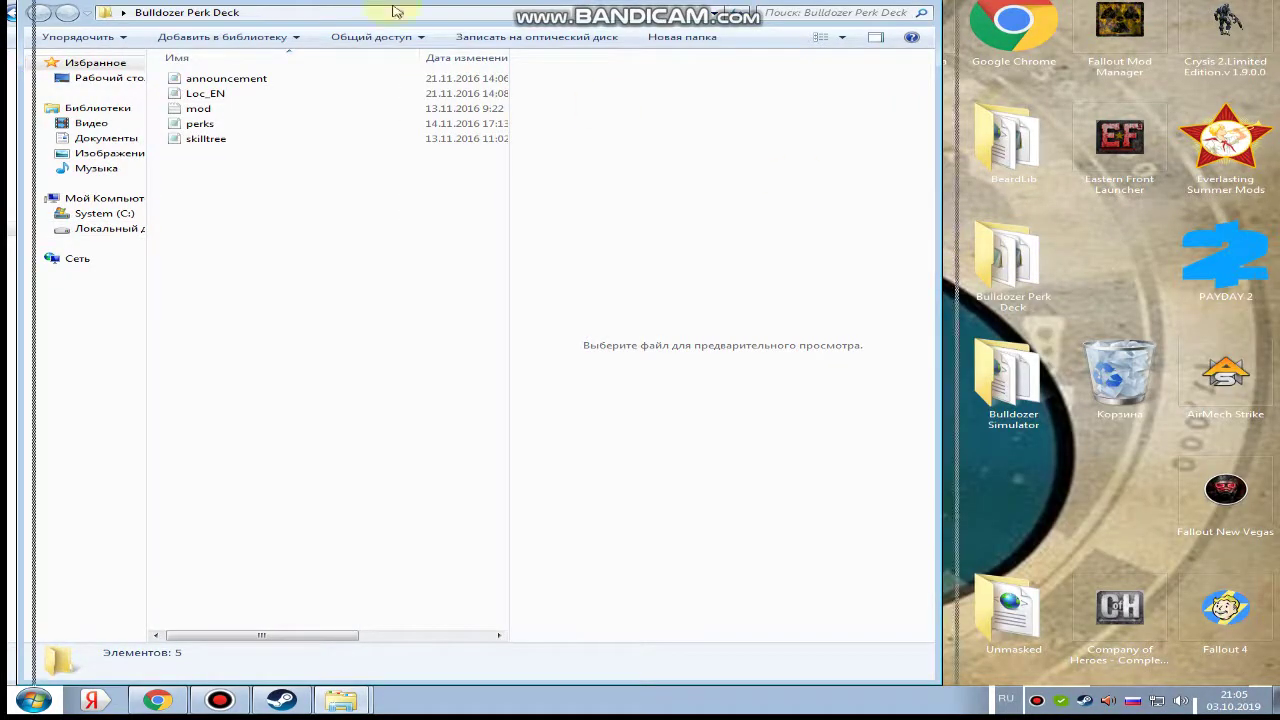
drag(356, 15, 1240, 104)
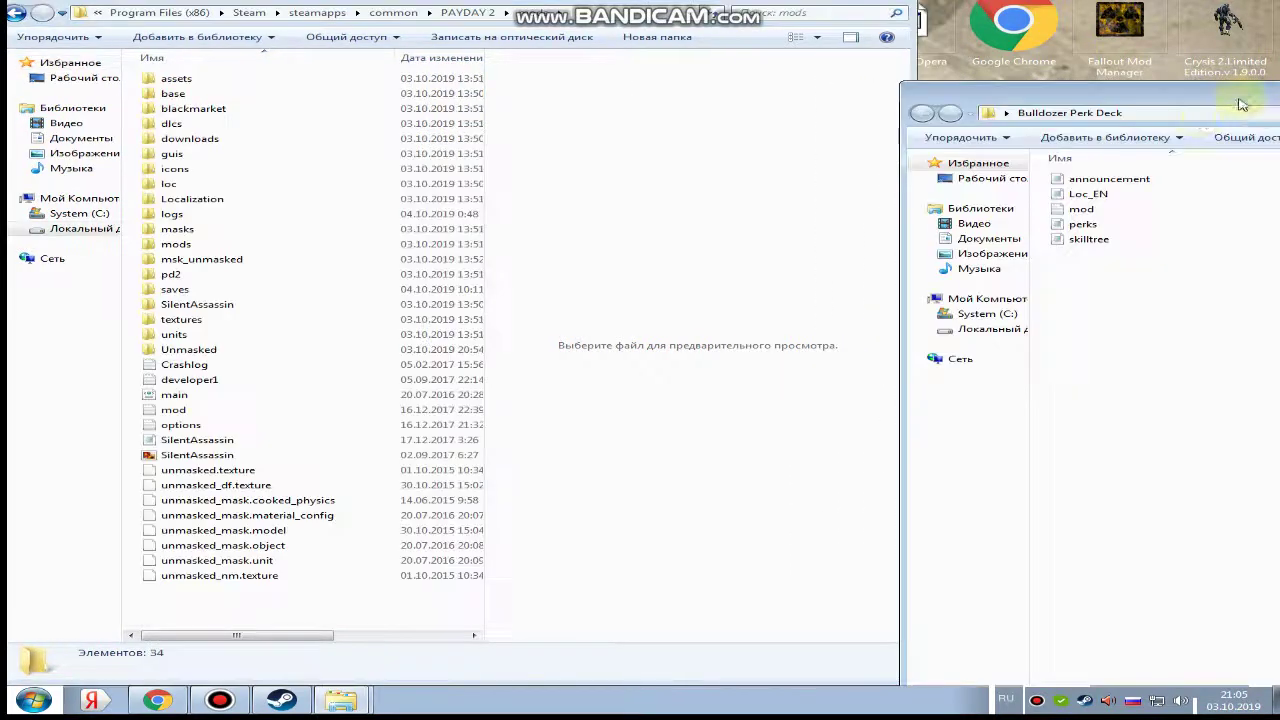
Copy the perks and skilltree files from the Bulldozer Perk Deck folder into the PAYDAY 2 mods folder
click(1080, 211)
click(174, 410)
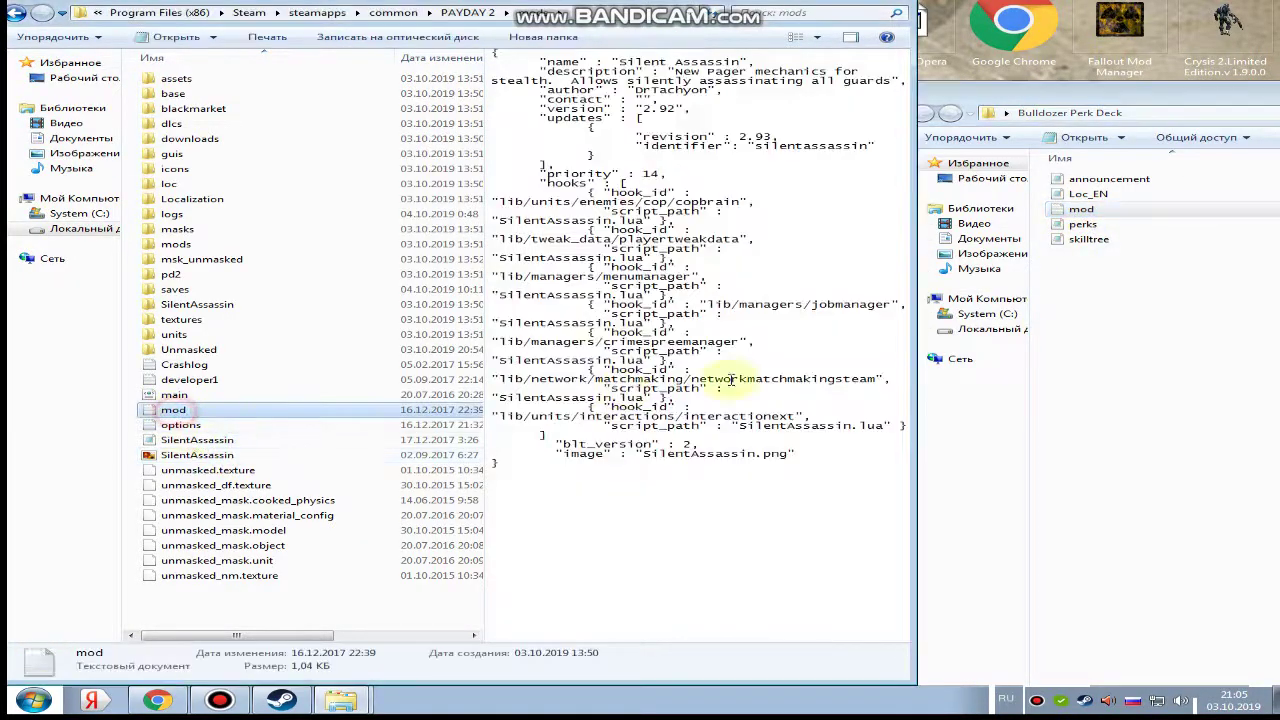
mouse_move(1083, 258)
mouse_down()
mouse_move(1085, 228)
mouse_move(1029, 343)
mouse_move(409, 366)
mouse_move(380, 351)
mouse_move(352, 603)
mouse_move(364, 611)
mouse_up()
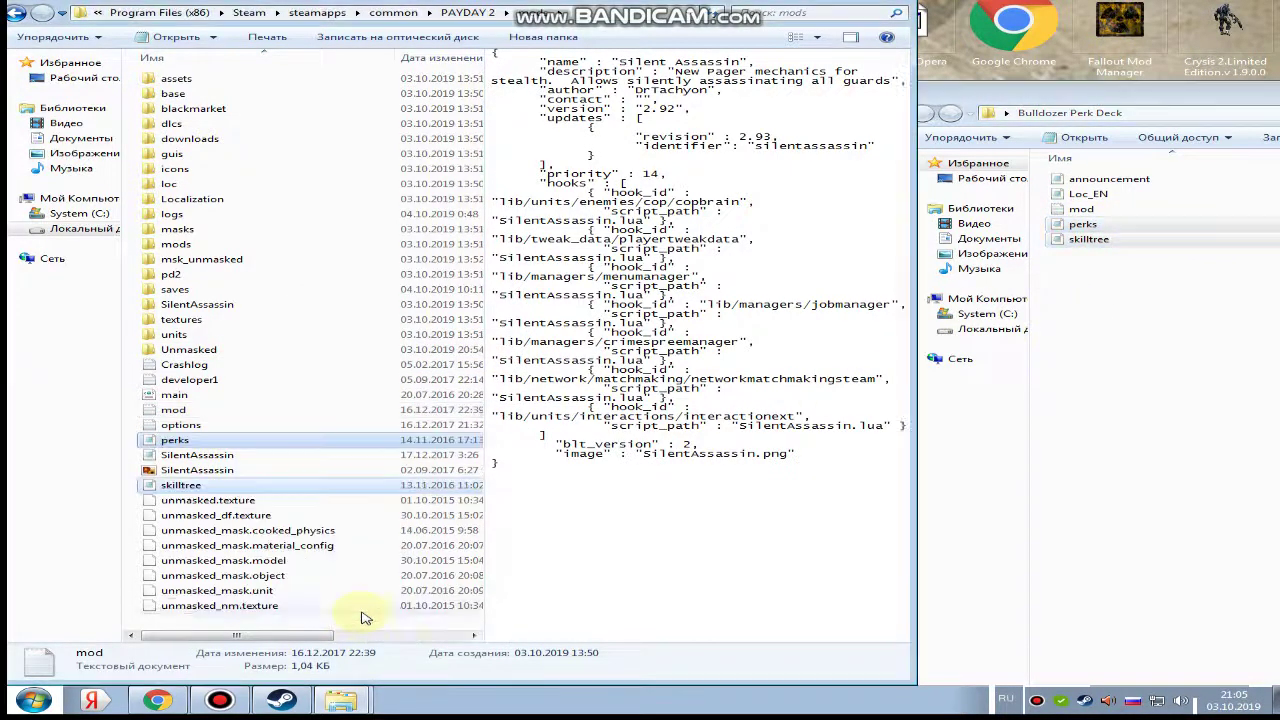
Copy the announcement and Loc_EN files from the Bulldozer Perk Deck folder into the PAYDAY 2 mods folder
click(1090, 196)
ctrl+click(1090, 179)
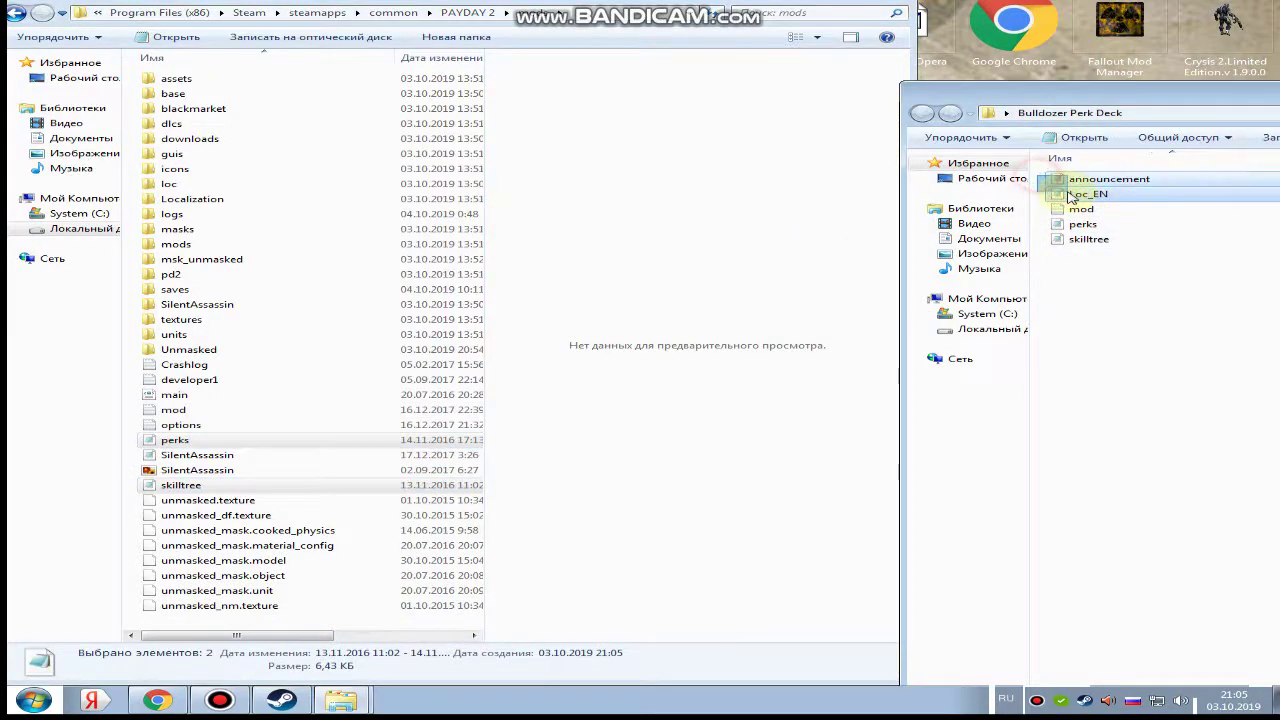
drag(1057, 186, 681, 510)
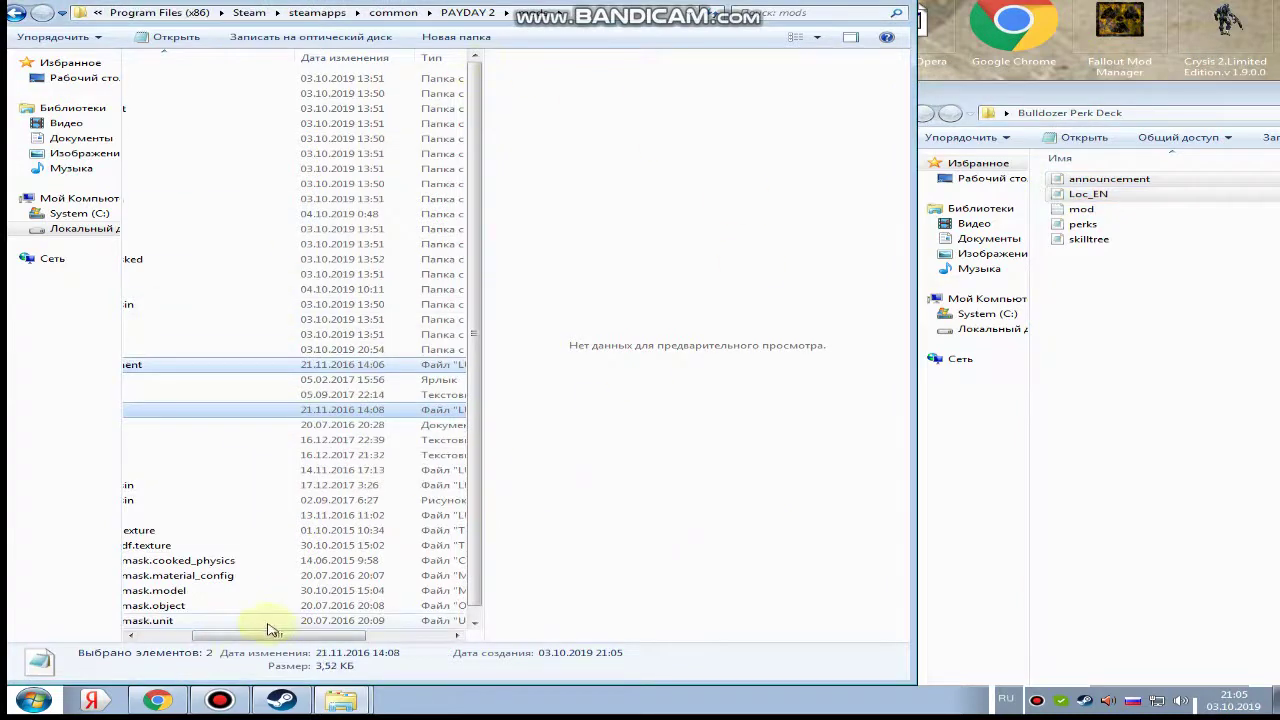
drag(278, 636, 227, 636)
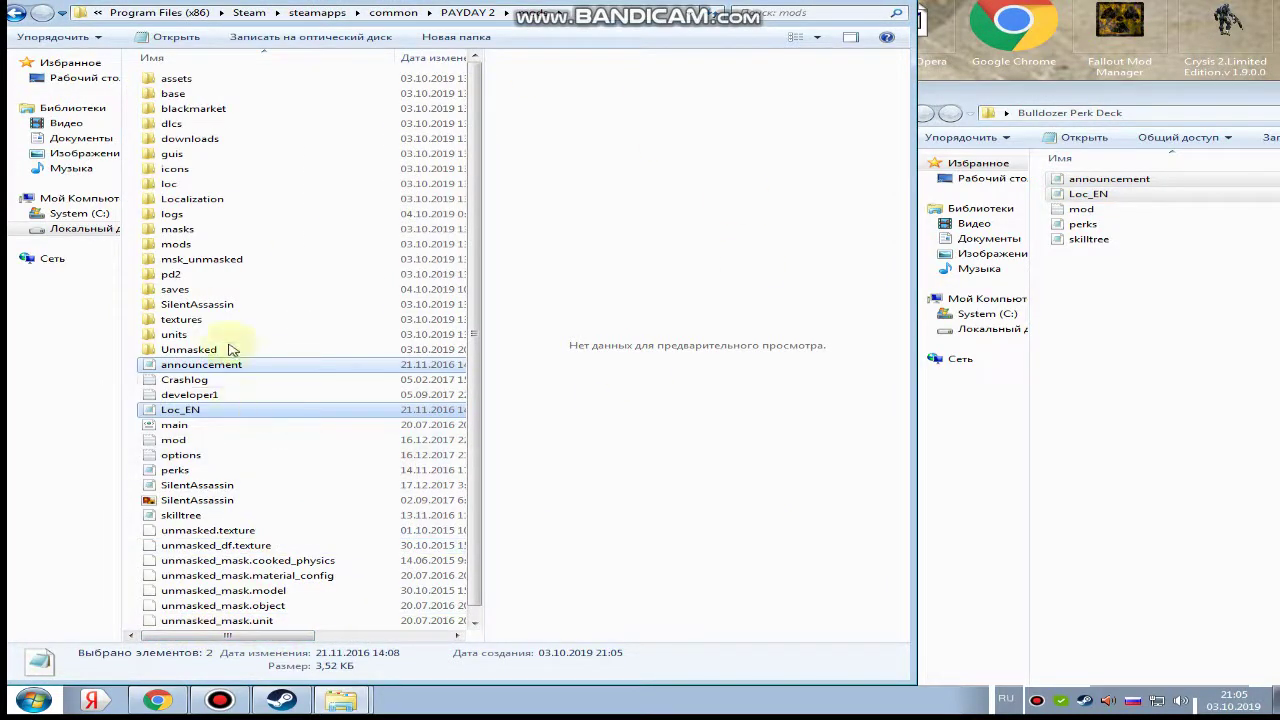
scroll(250, 451, down, 1)
scroll(200, 400, up, 1)
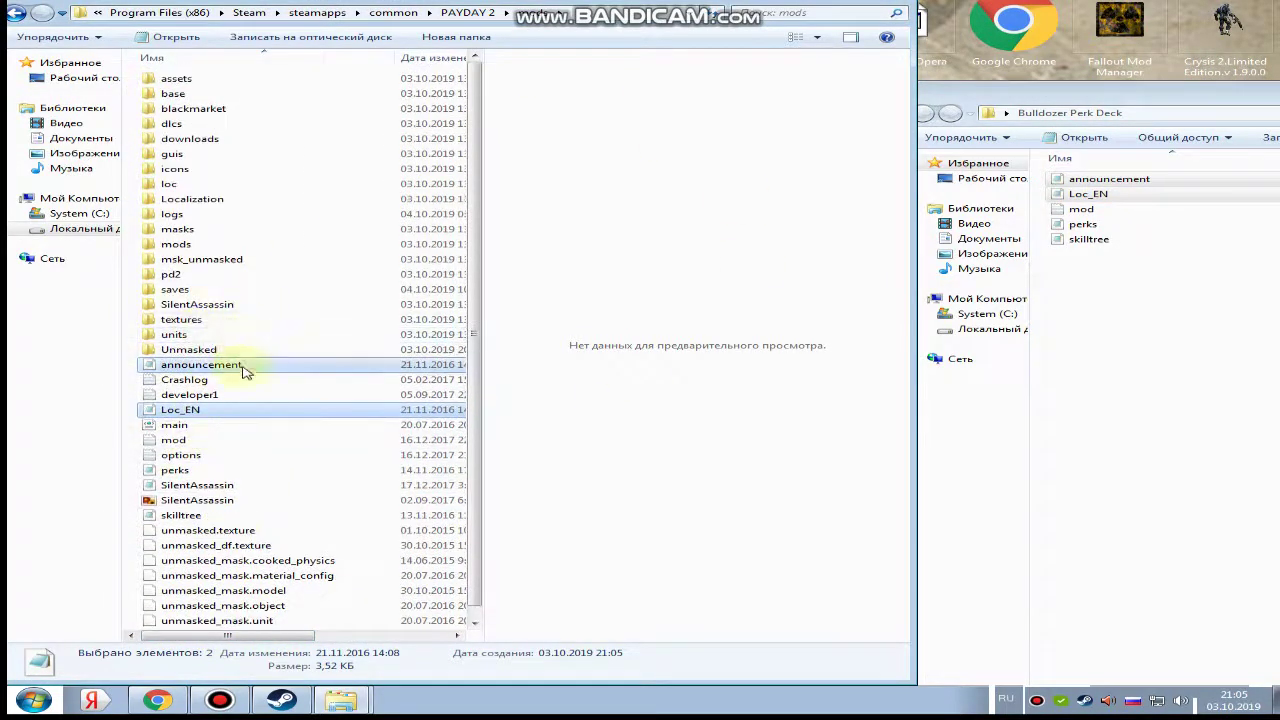
scroll(235, 435, down, 1)
scroll(230, 453, up, 1)
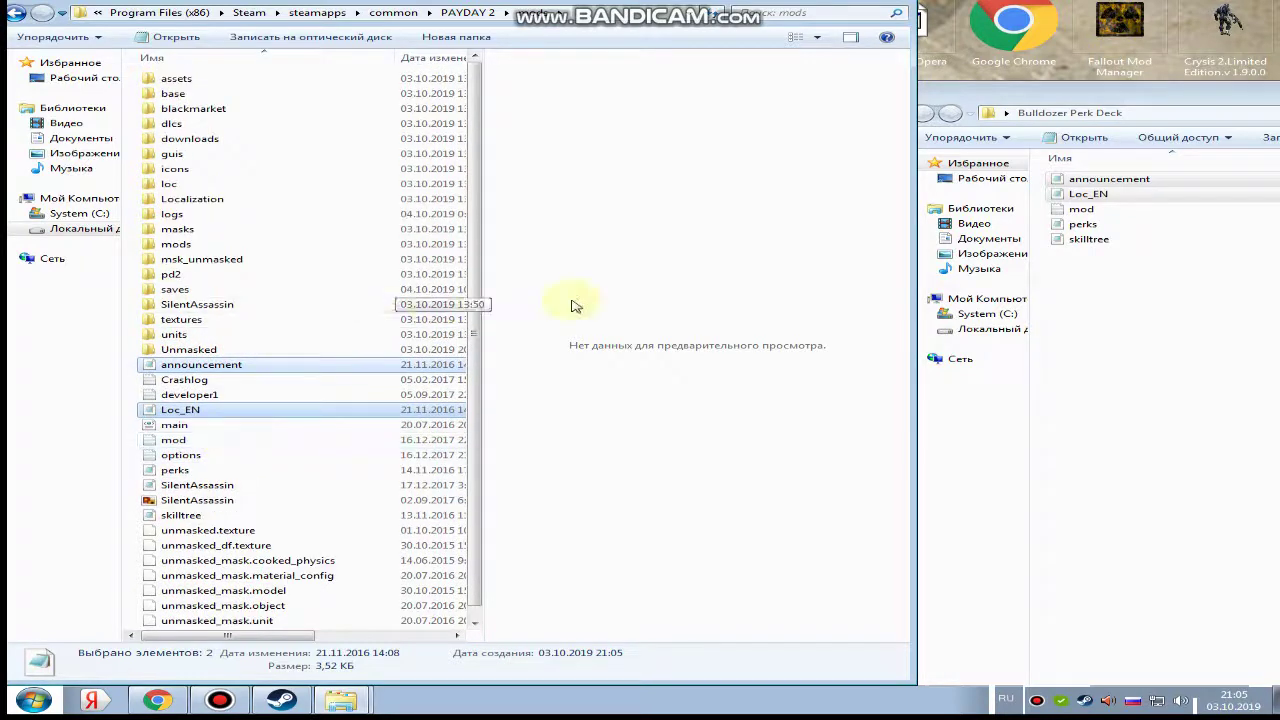
click(1104, 316)
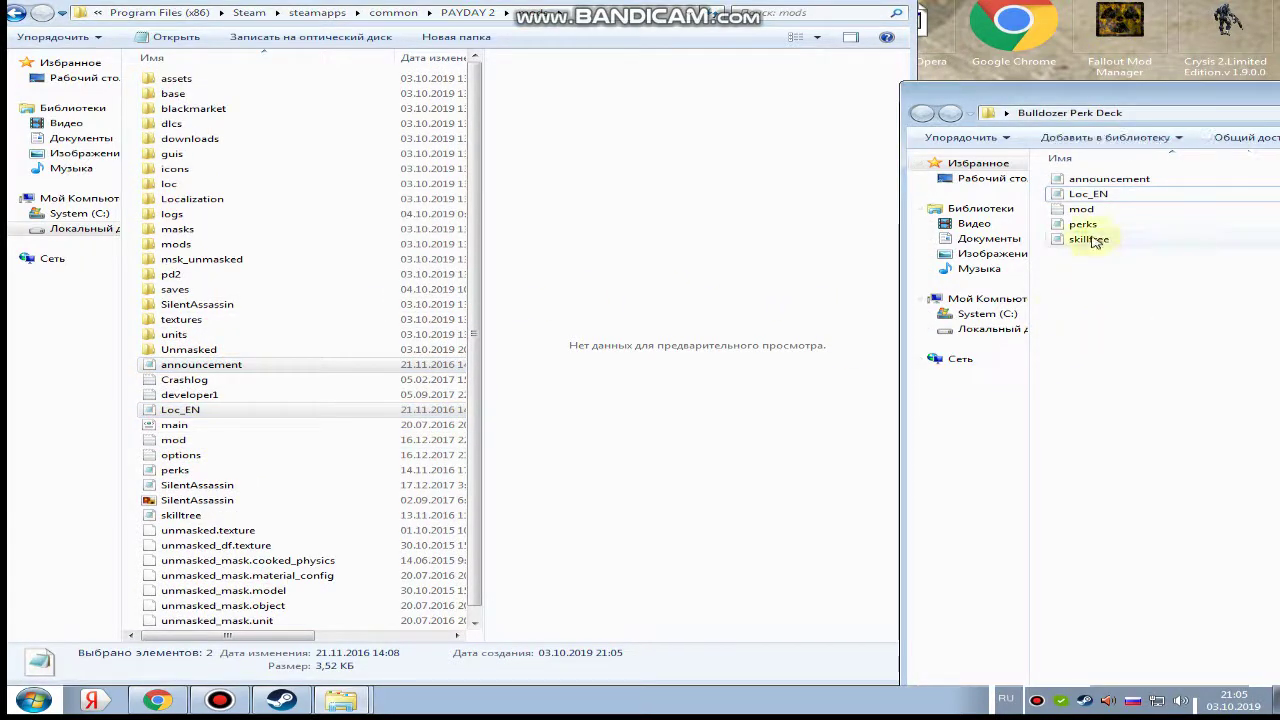
drag(1096, 241, 398, 563)
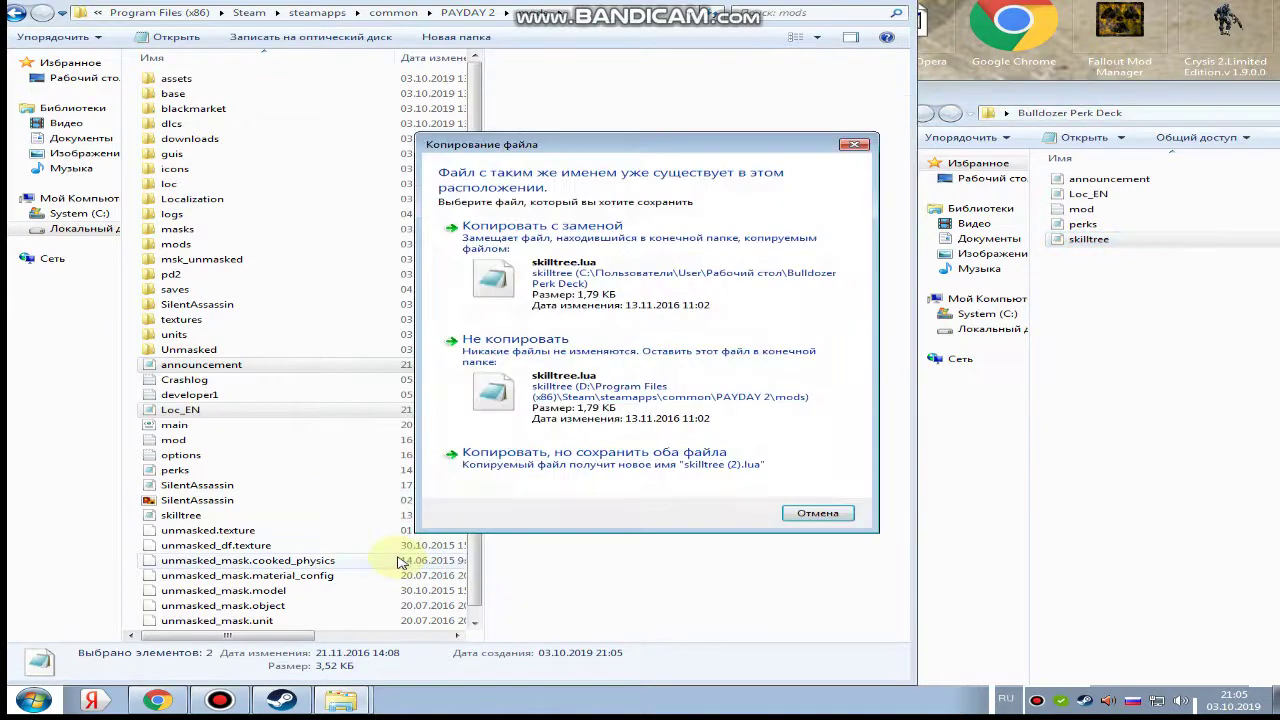
click(856, 146)
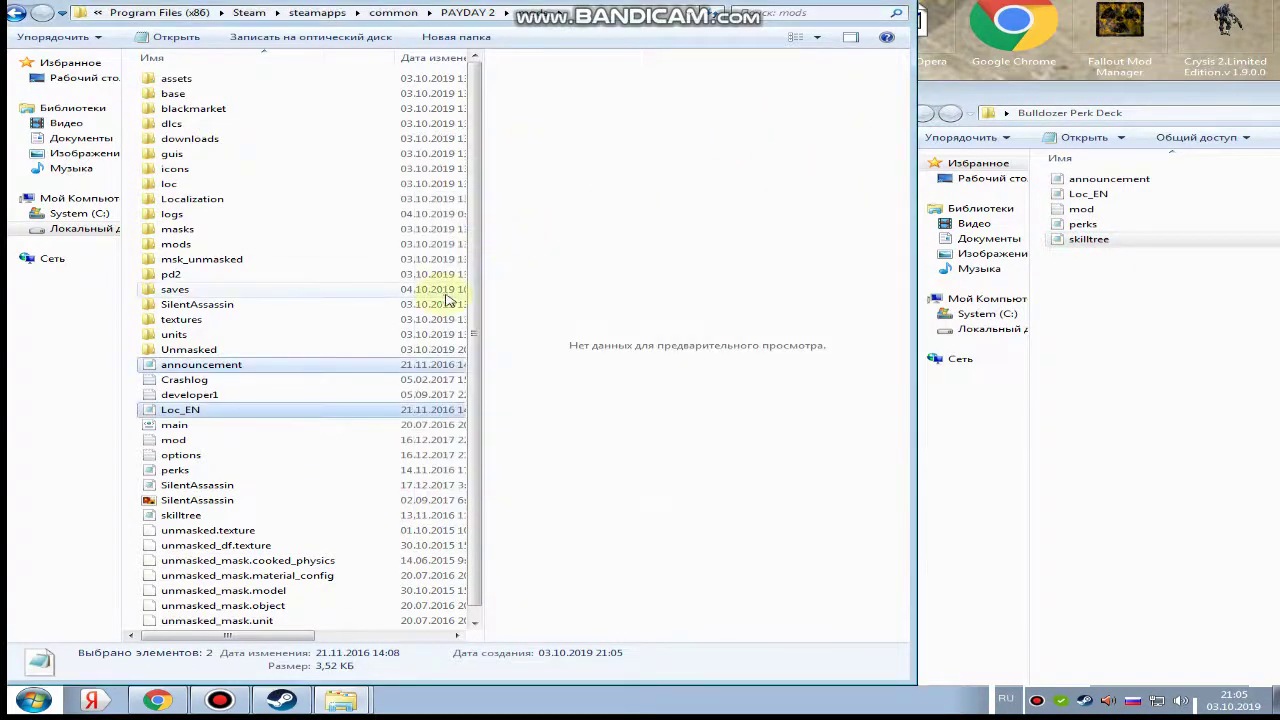
drag(480, 309, 470, 422)
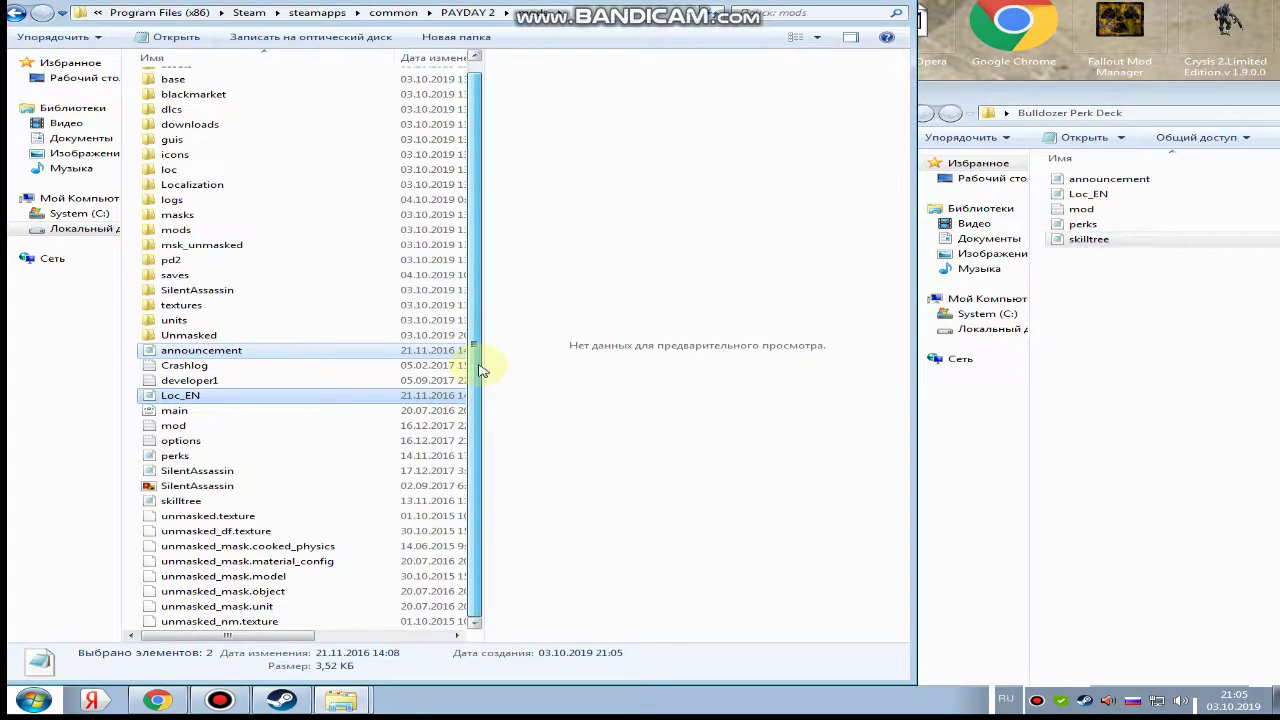
drag(480, 371, 529, 234)
Close the Bulldozer Perk Deck window and copy the whole Bulldozer Perk Deck folder from the desktop into the mods folder
click(1109, 343)
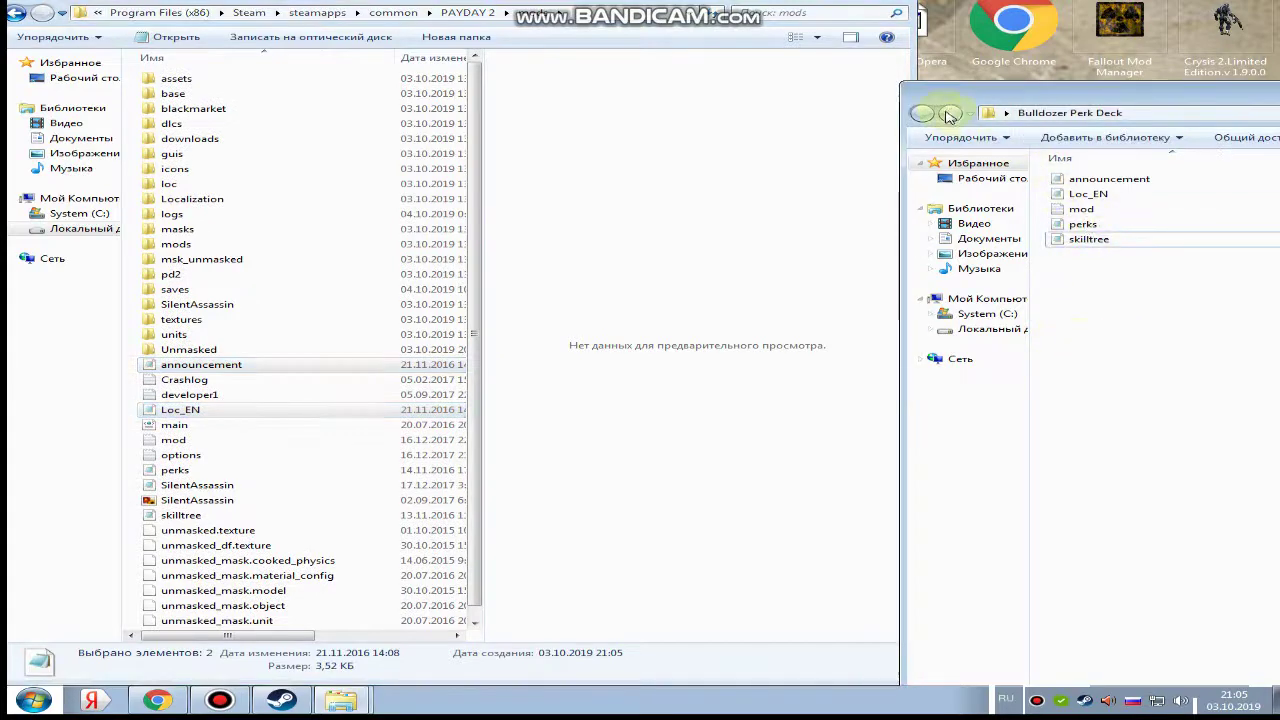
drag(1187, 93, 945, 178)
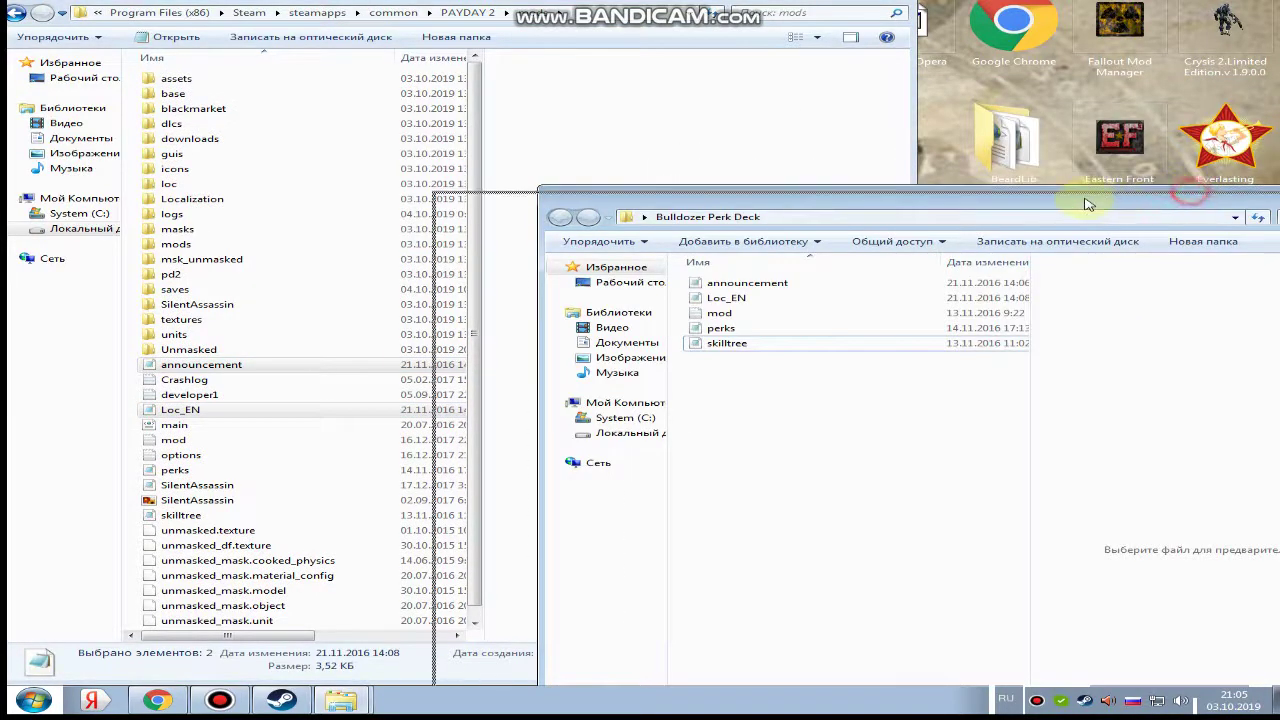
drag(1192, 198, 961, 198)
click(1218, 205)
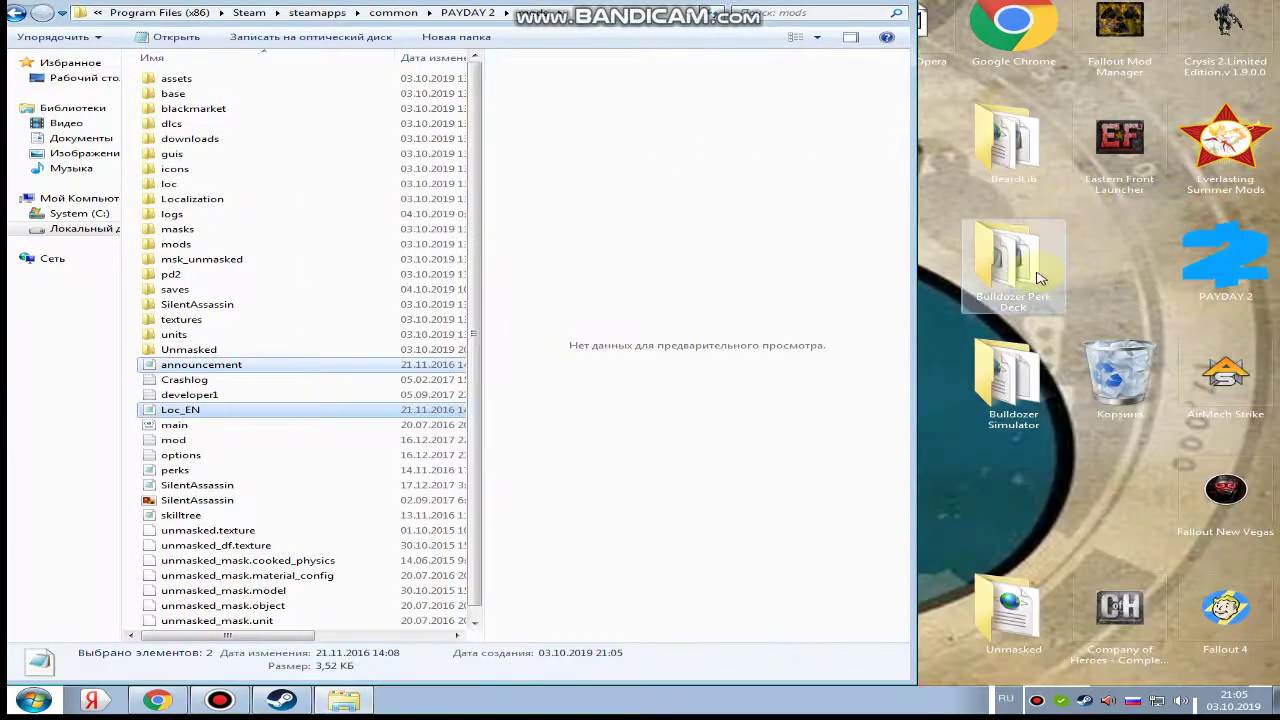
drag(1035, 280, 592, 294)
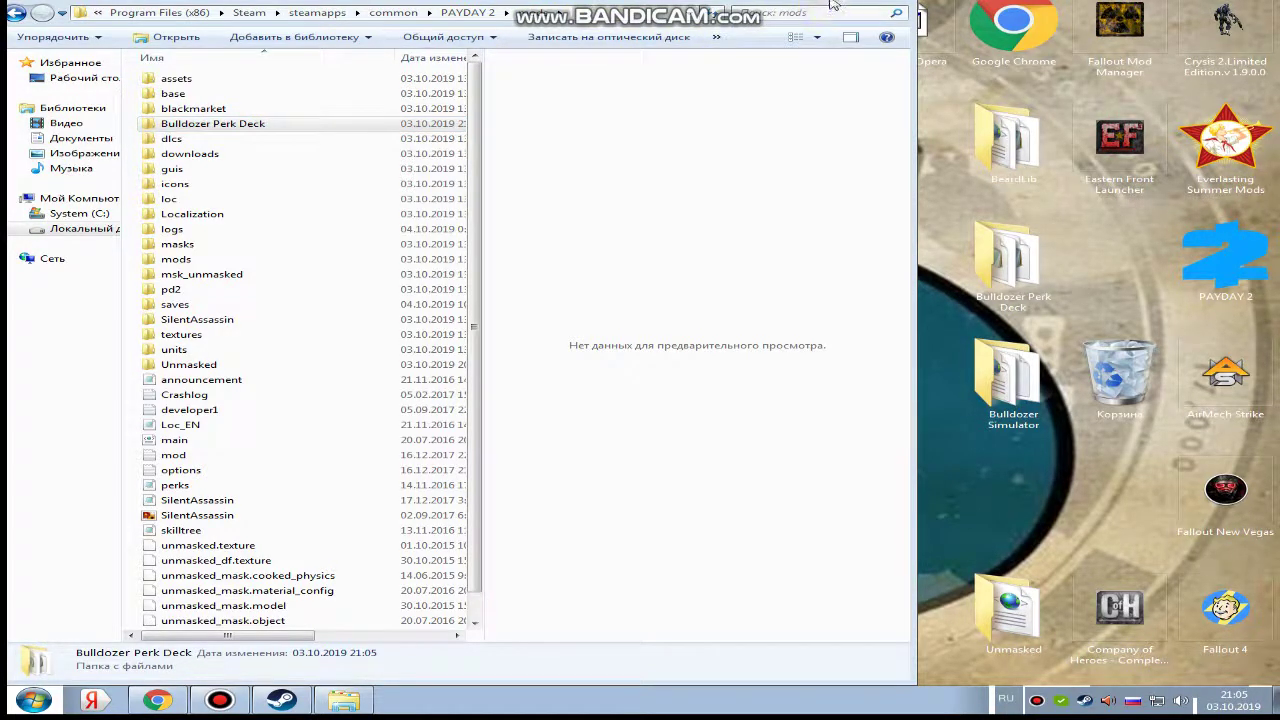
Open the desktop's Bulldozer Simulator folder and copy its Base and Config files and Compatible, lua and UnHackMe folders into the mods folder
drag(1030, 260, 1030, 410)
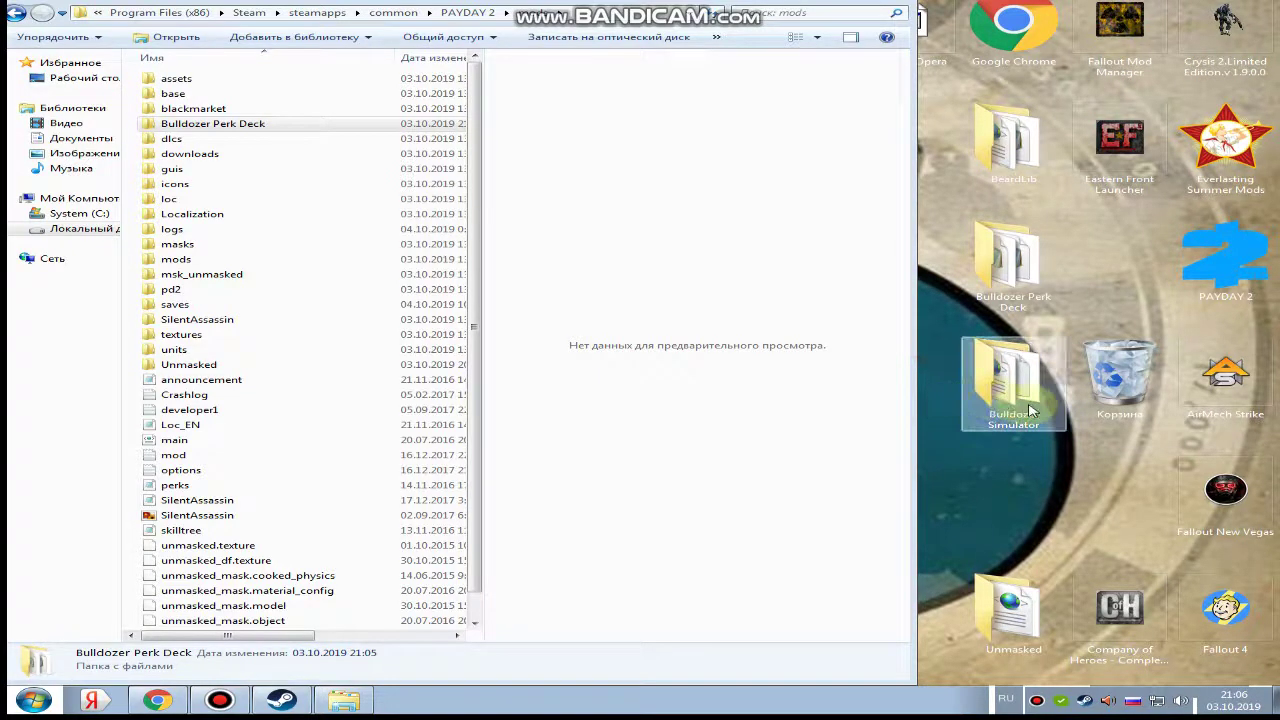
right_click(1027, 410)
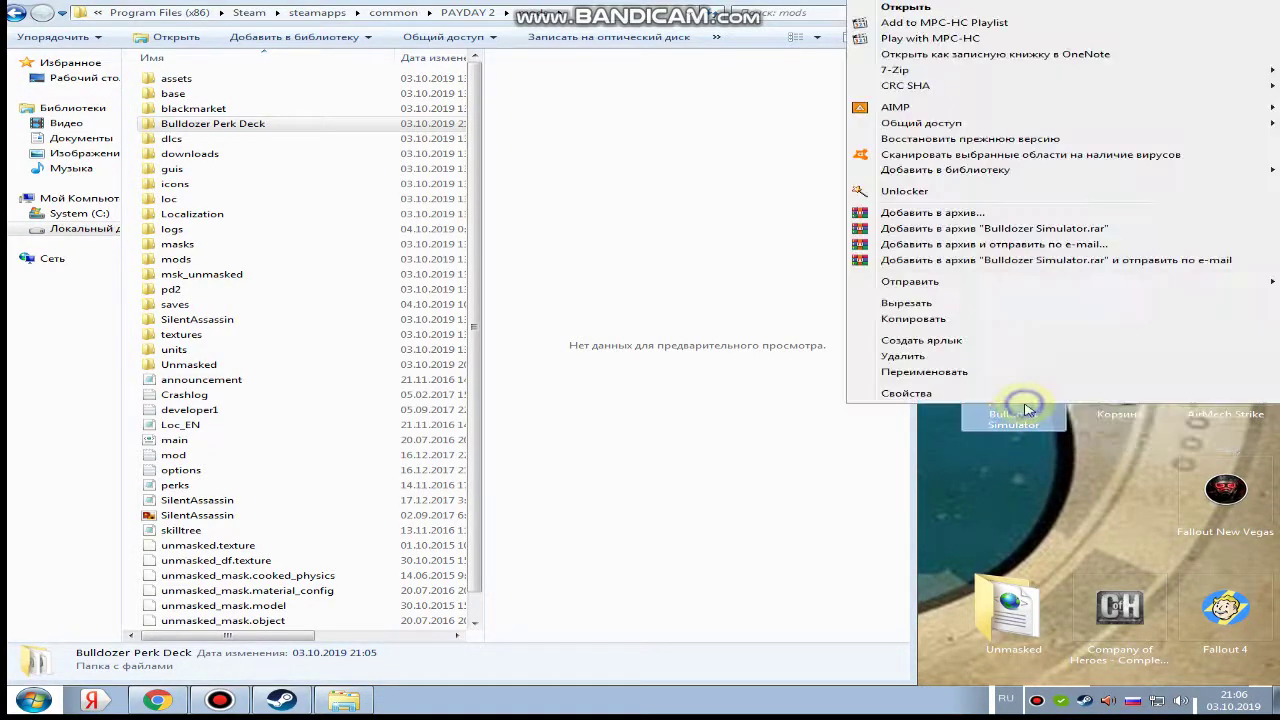
click(912, 8)
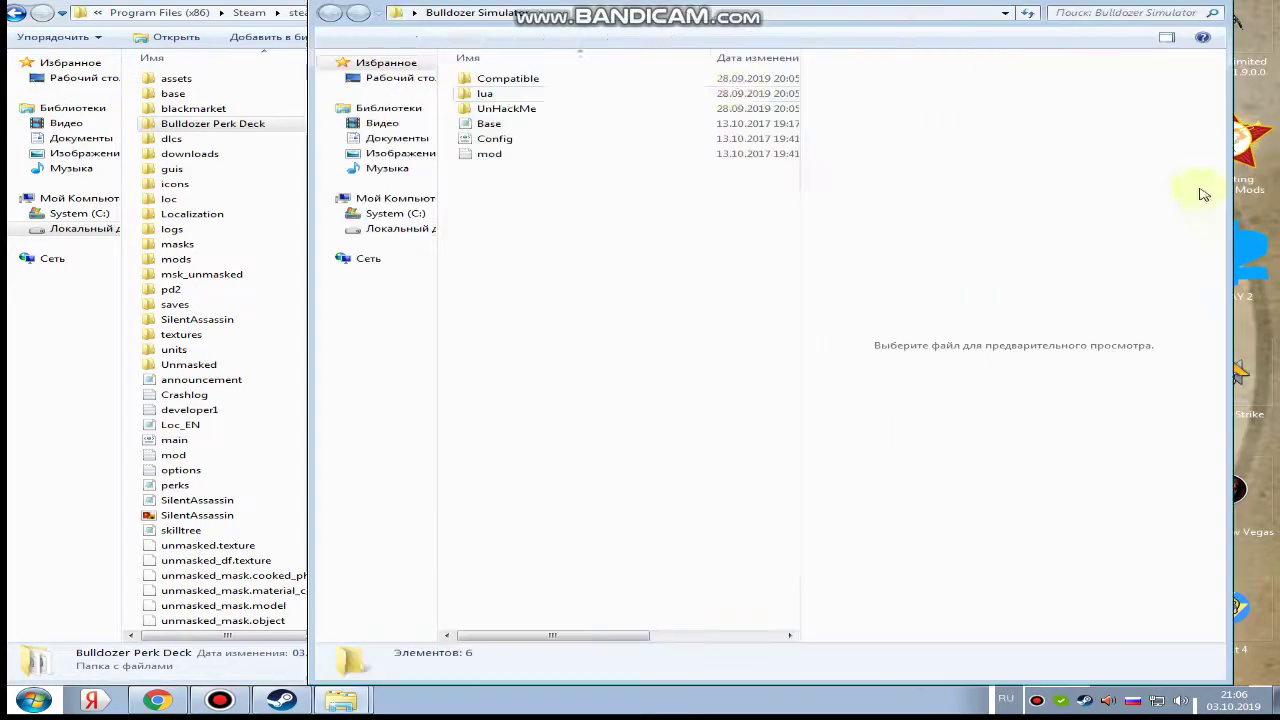
drag(800, 52, 1085, 50)
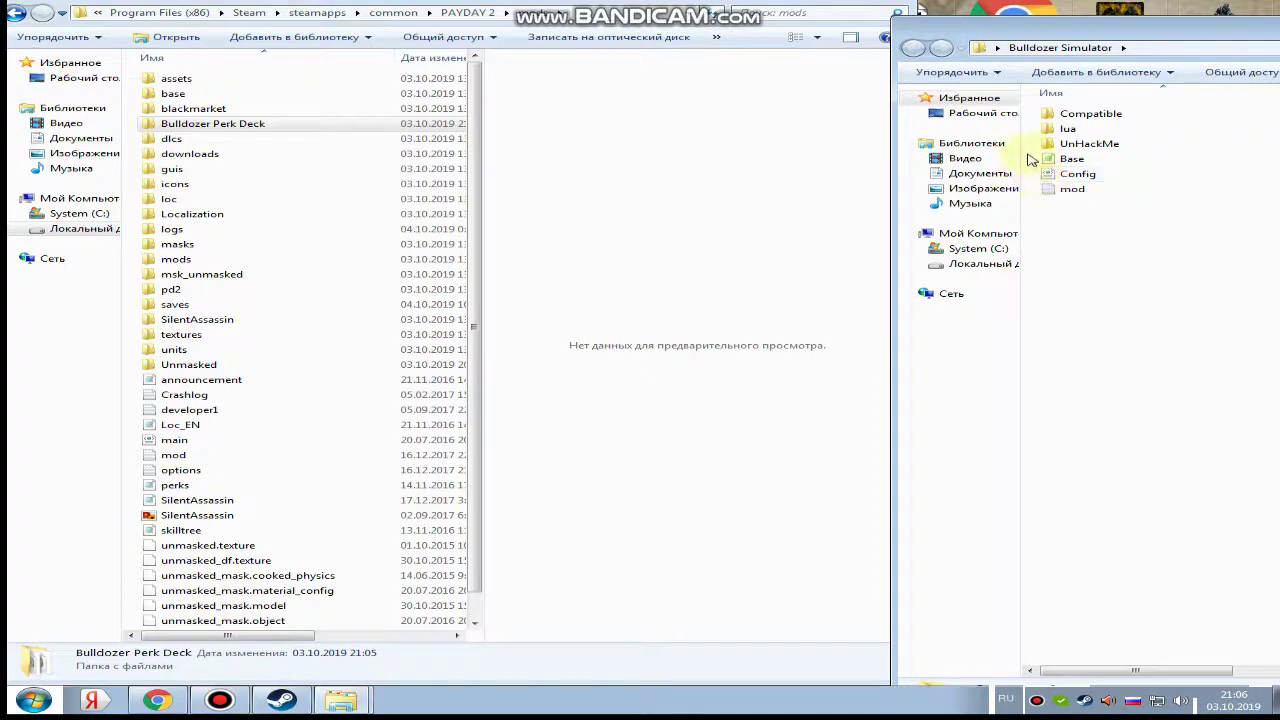
drag(1030, 160, 364, 508)
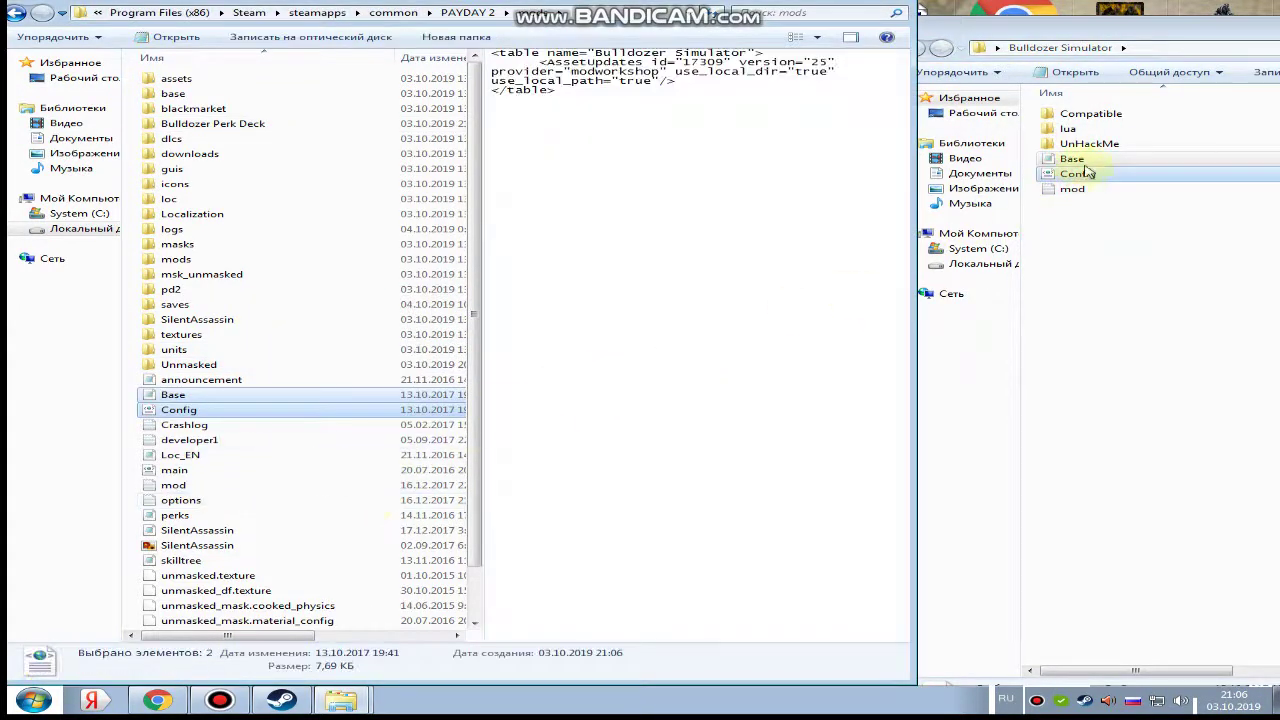
drag(1040, 150, 374, 535)
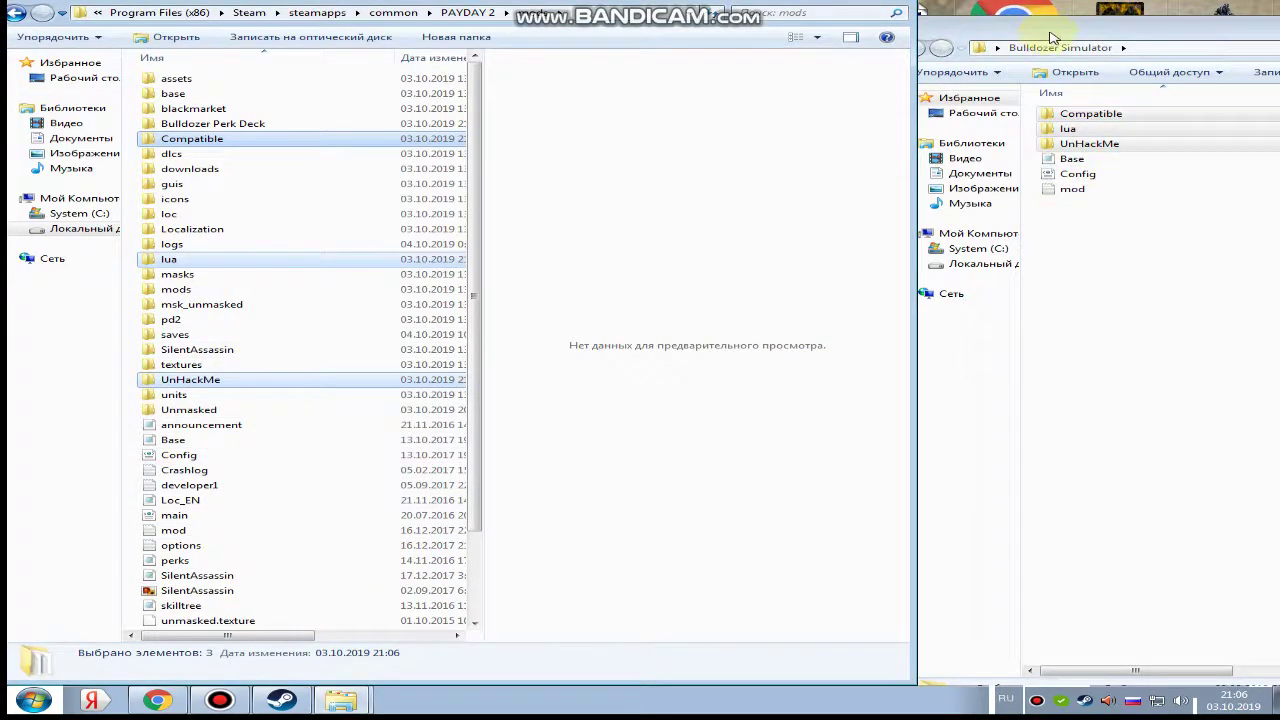
Close the Bulldozer Simulator window and copy the whole Bulldozer Simulator folder from the desktop into the mods folder
click(1135, 360)
drag(1065, 33, 297, 61)
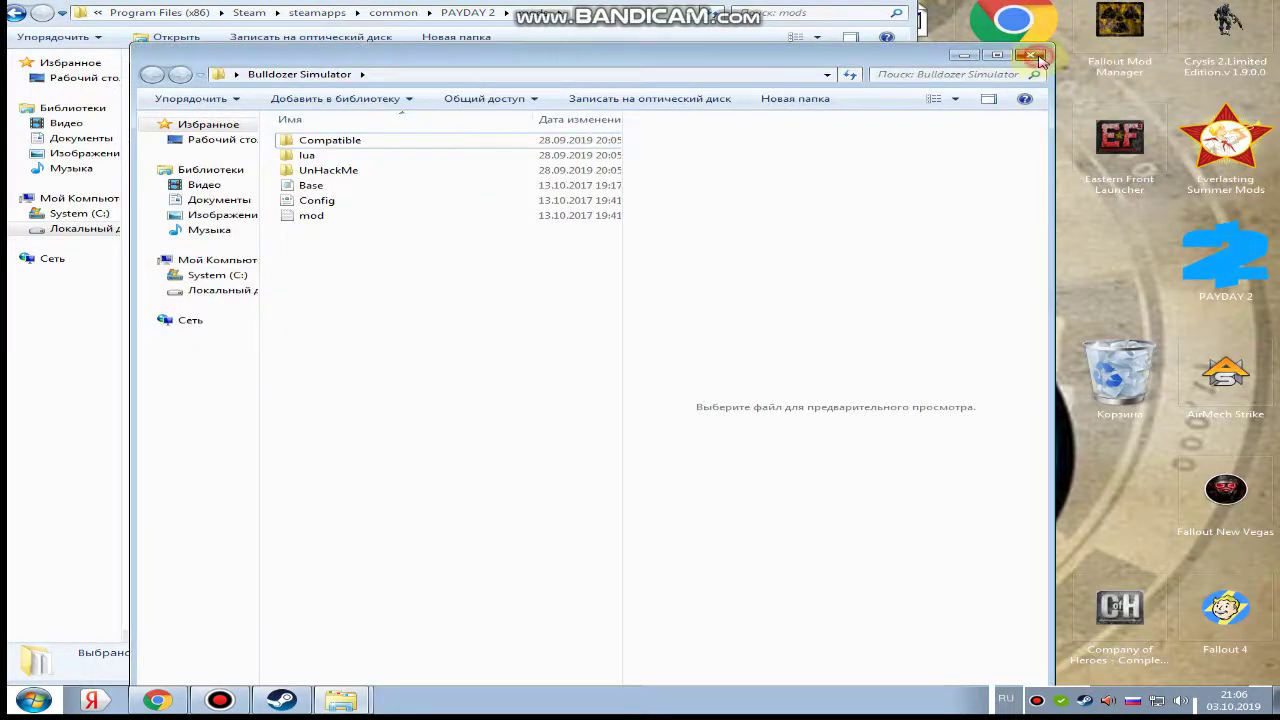
click(1033, 55)
drag(1008, 405, 385, 590)
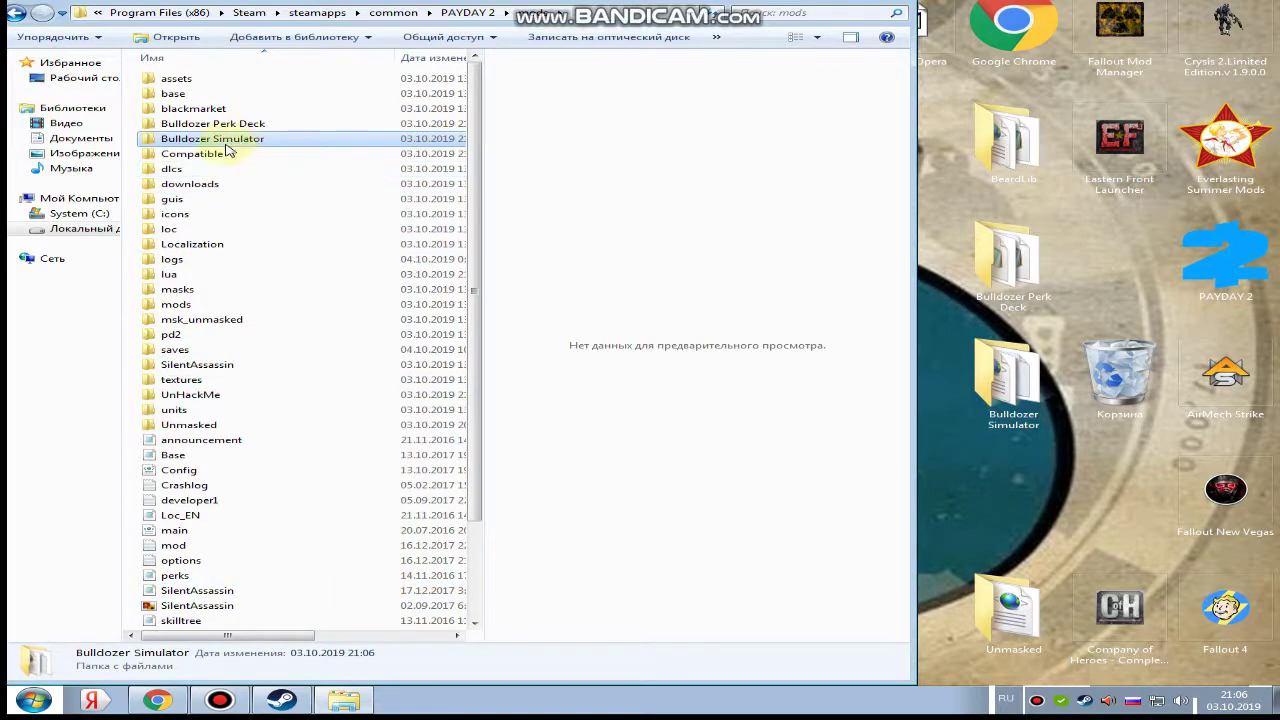
click(230, 152)
key(Escape)
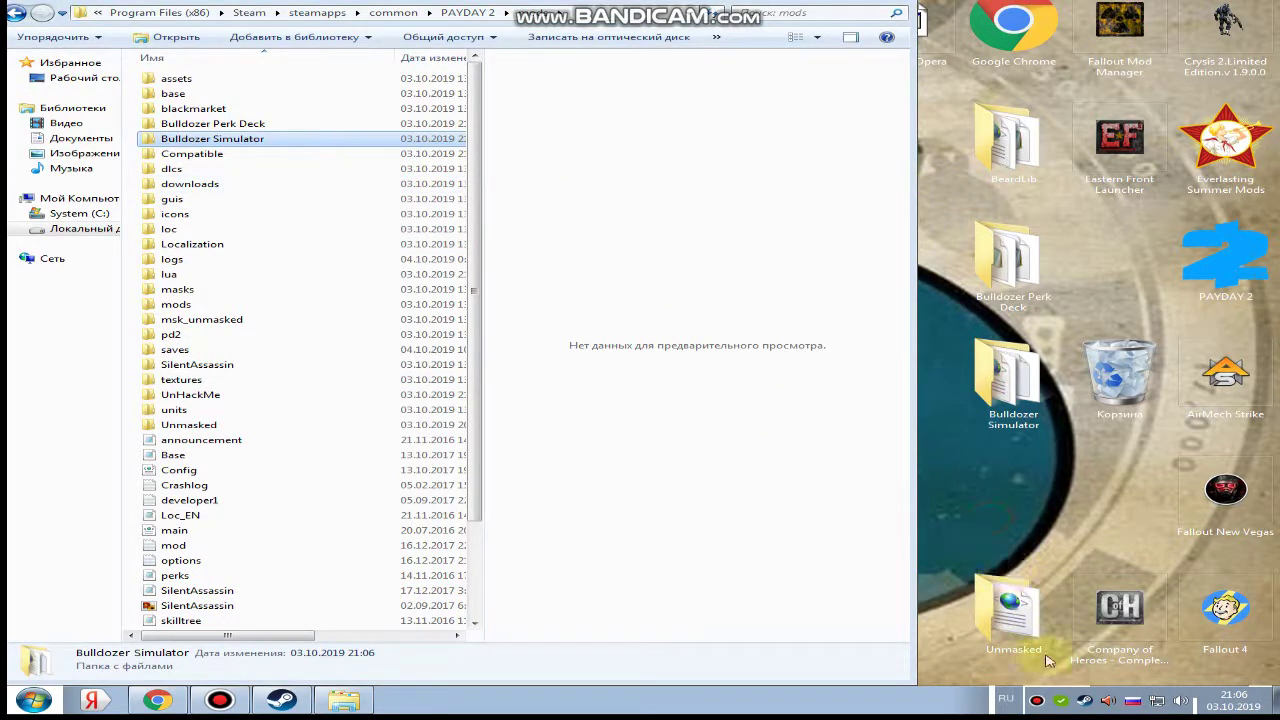
Launch PAYDAY 2 through Steam
right_click(1085, 705)
click(1118, 500)
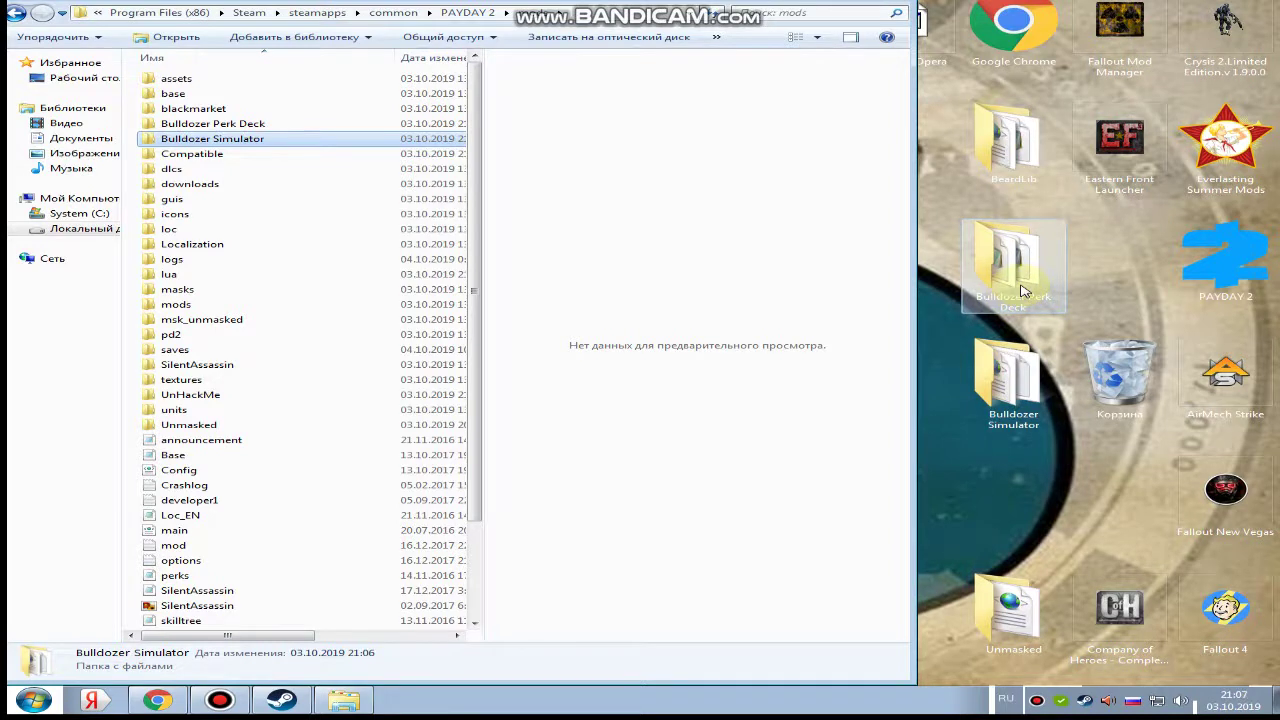
double_click(1031, 393)
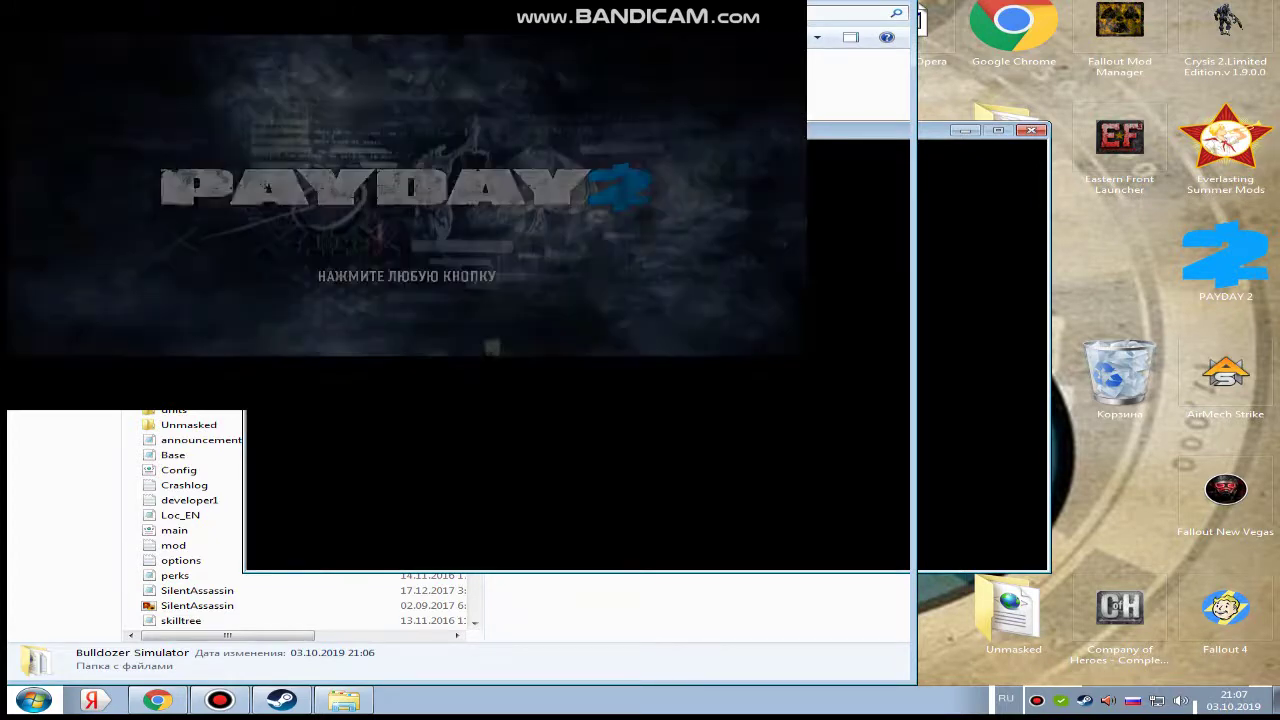
Enter the game's main menu, declining the visit to the new safe house and acknowledging the Bulldozer Simulator notice
key(Return)
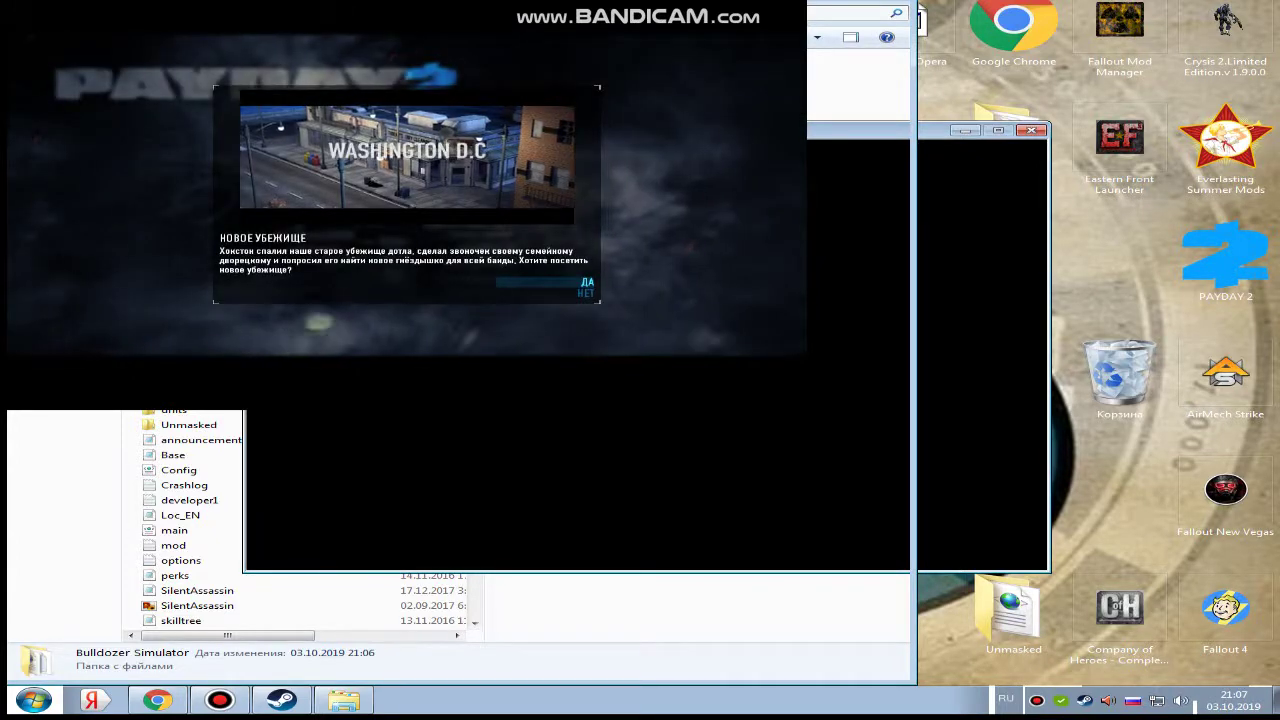
click(570, 297)
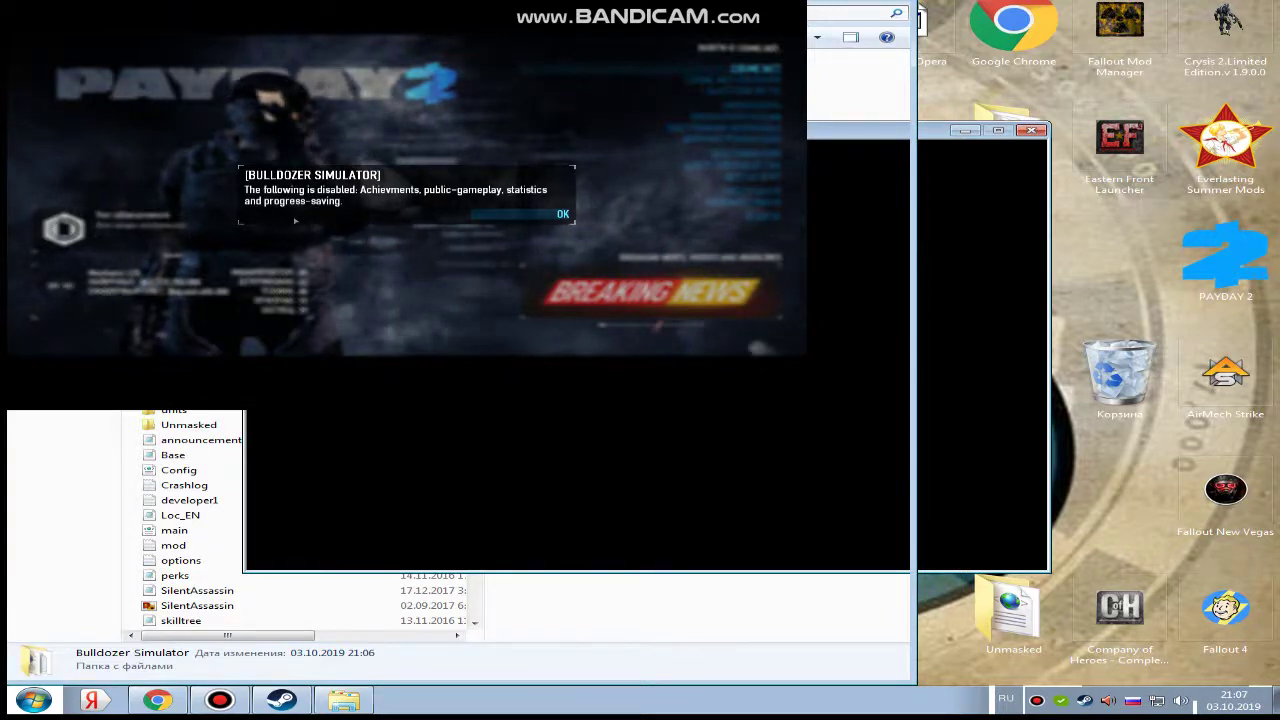
click(497, 217)
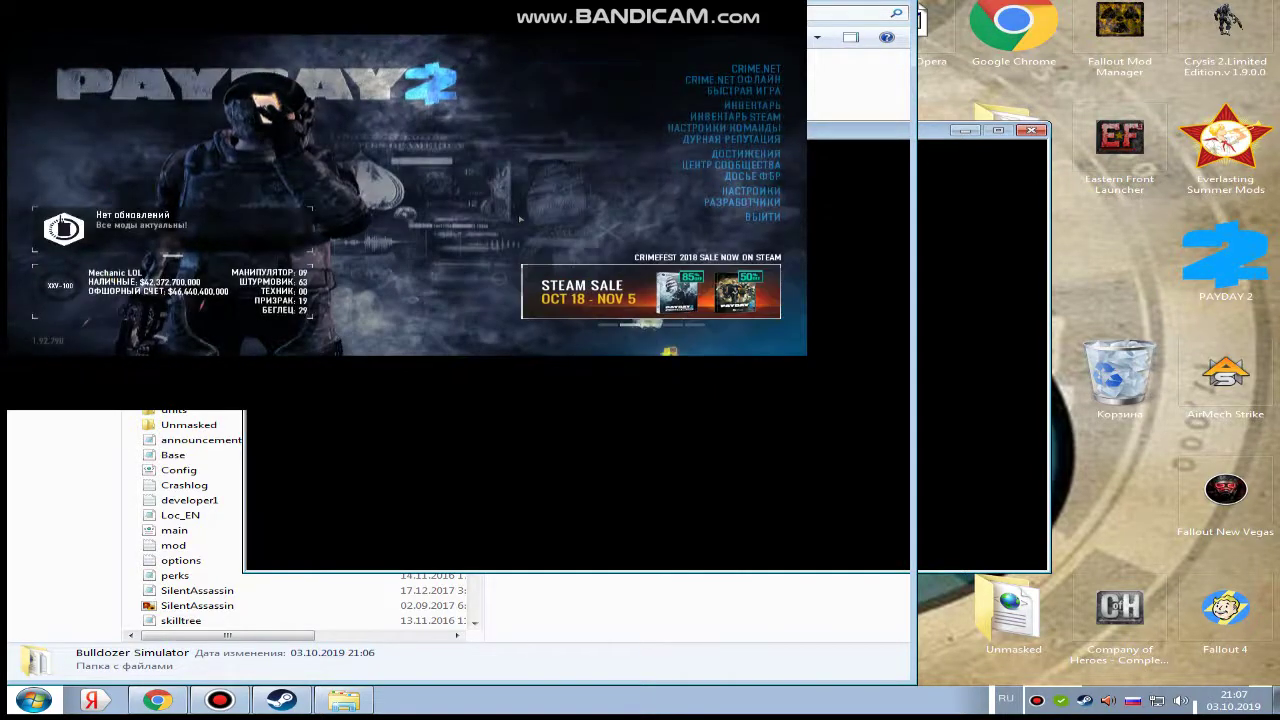
Equip the Bulldozer perk deck from the perks section of the inventory
click(650, 114)
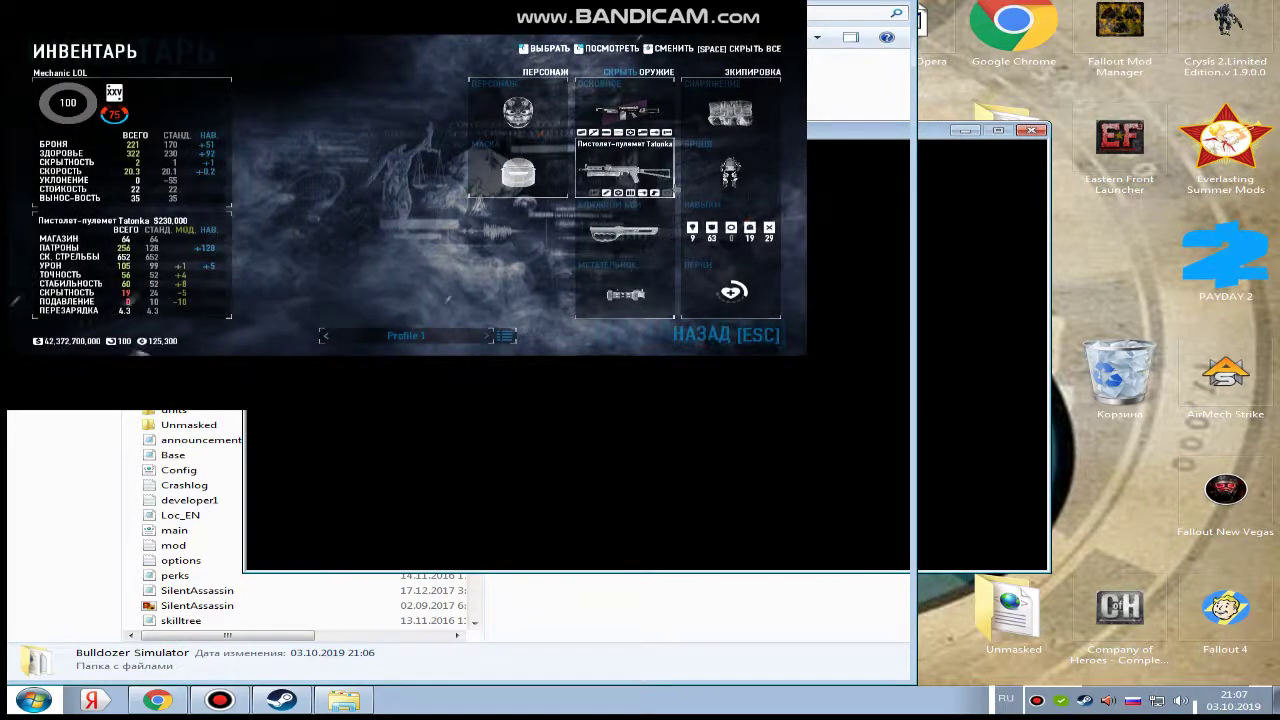
click(709, 285)
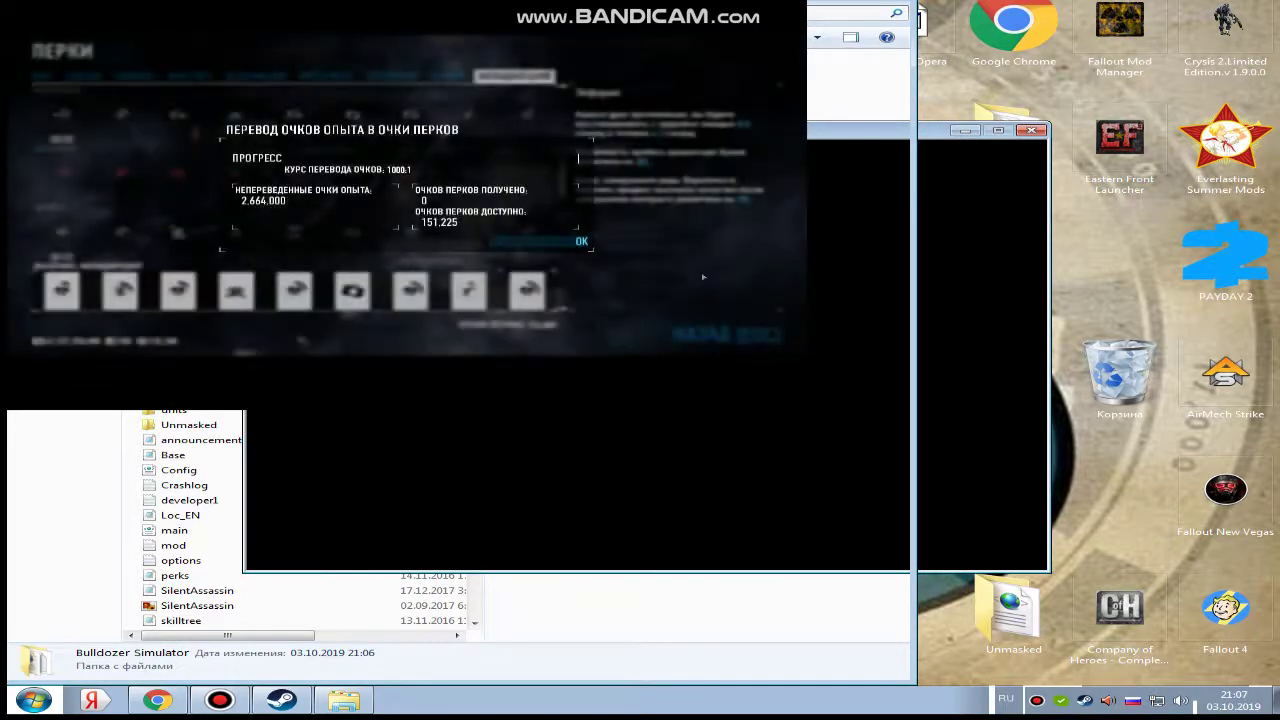
click(550, 246)
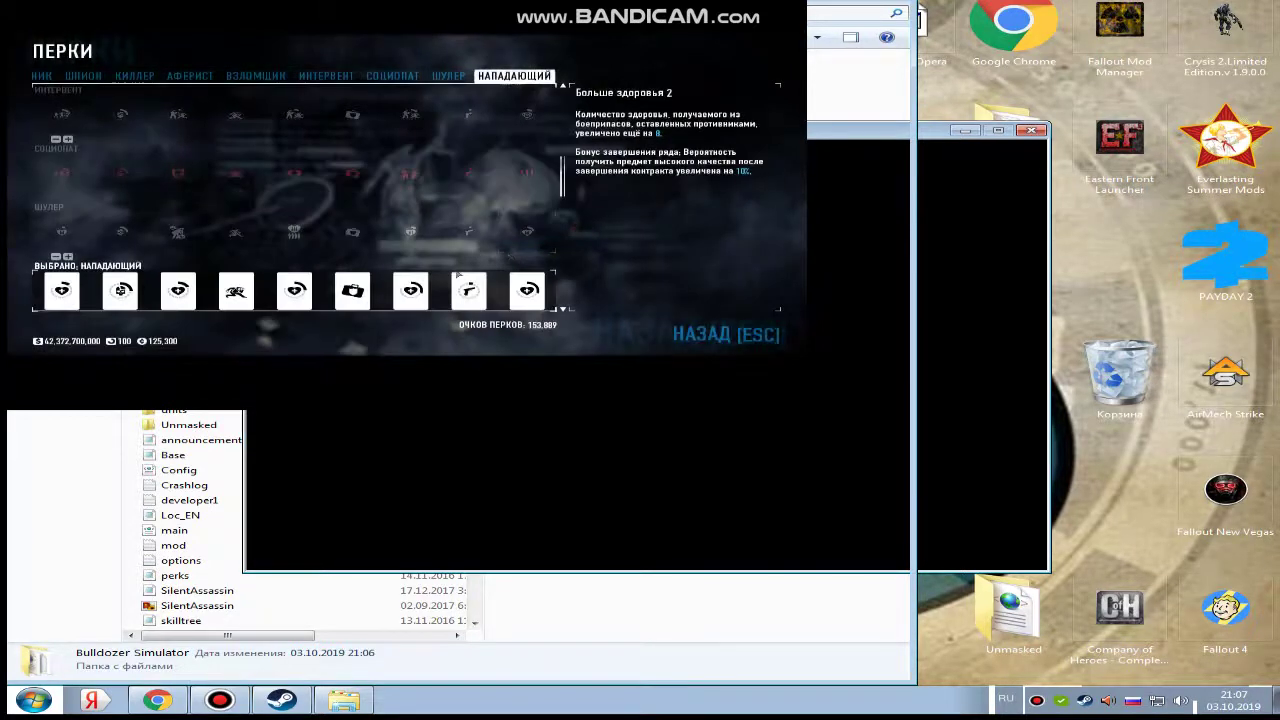
click(410, 290)
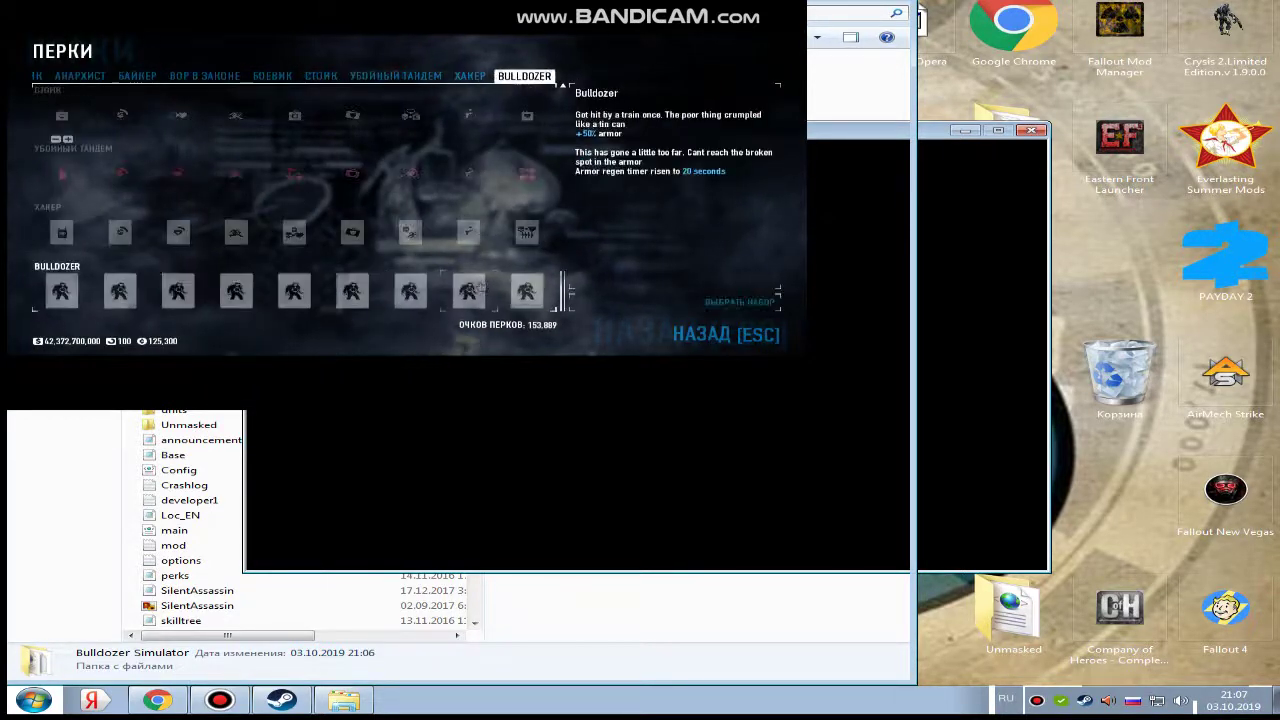
click(714, 336)
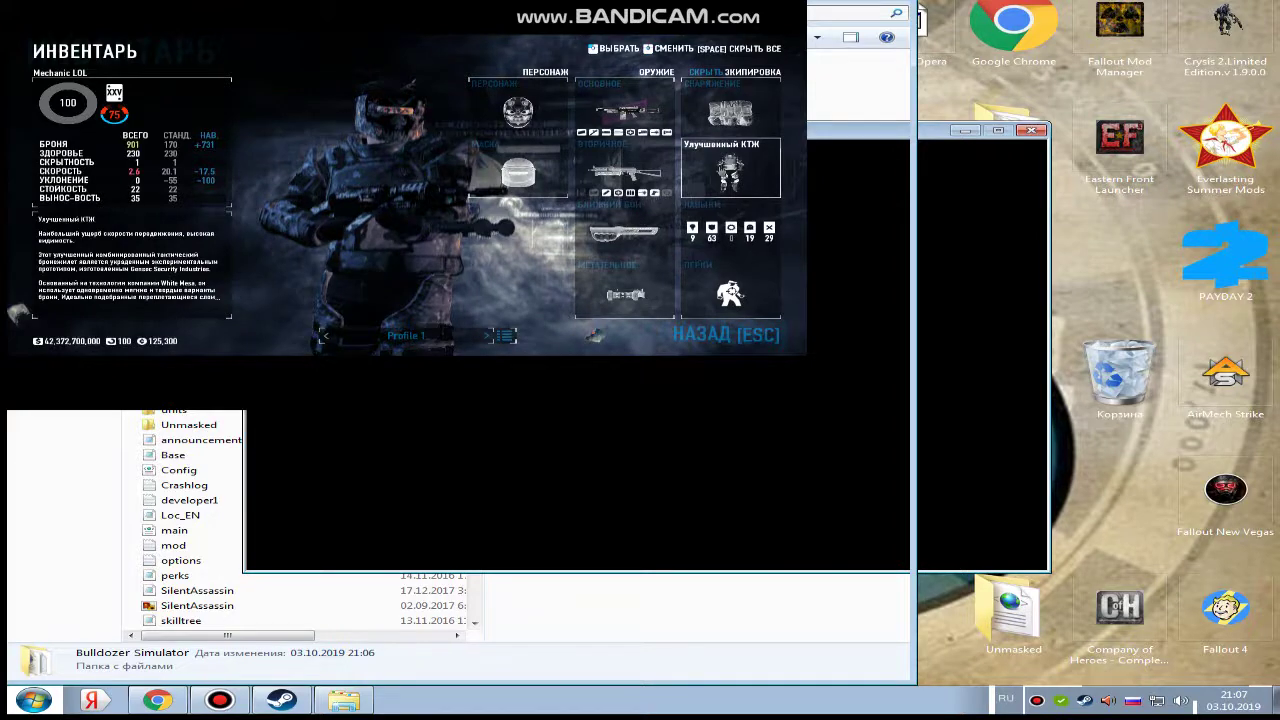
View the equipped Улучшенный КТЖ armor and its stats, and return to the main menu
click(730, 170)
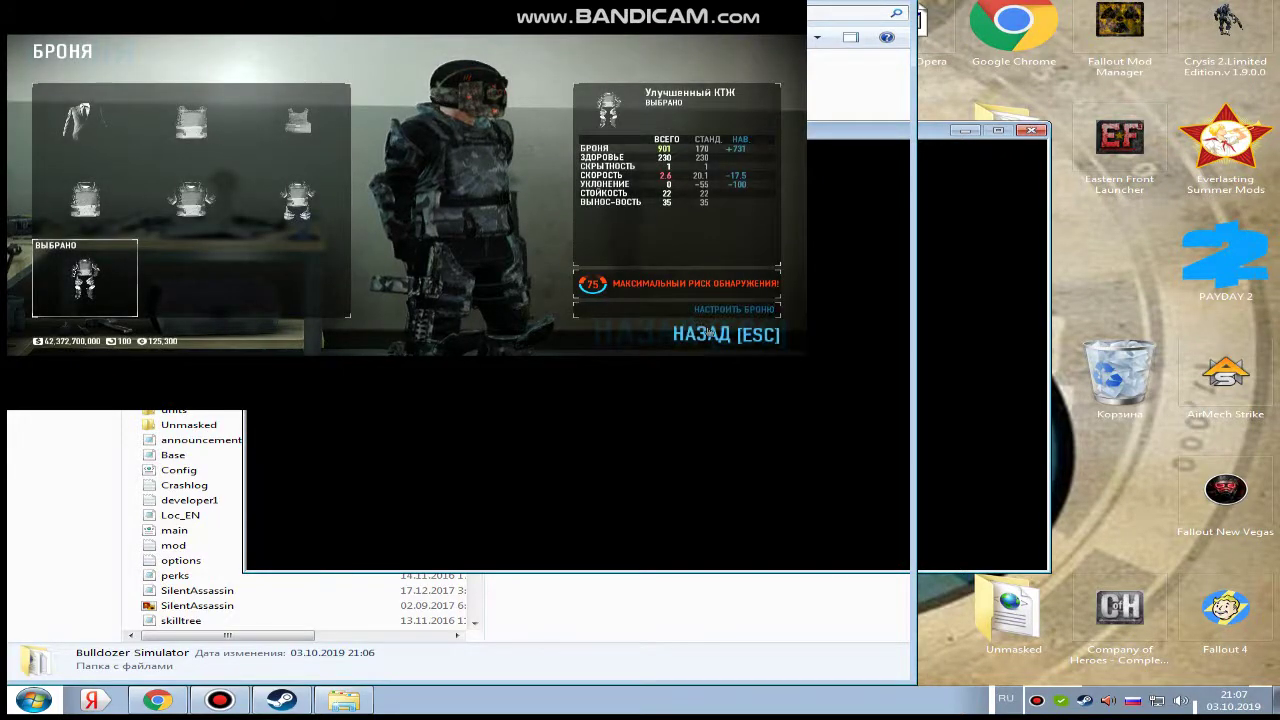
click(706, 333)
click(740, 314)
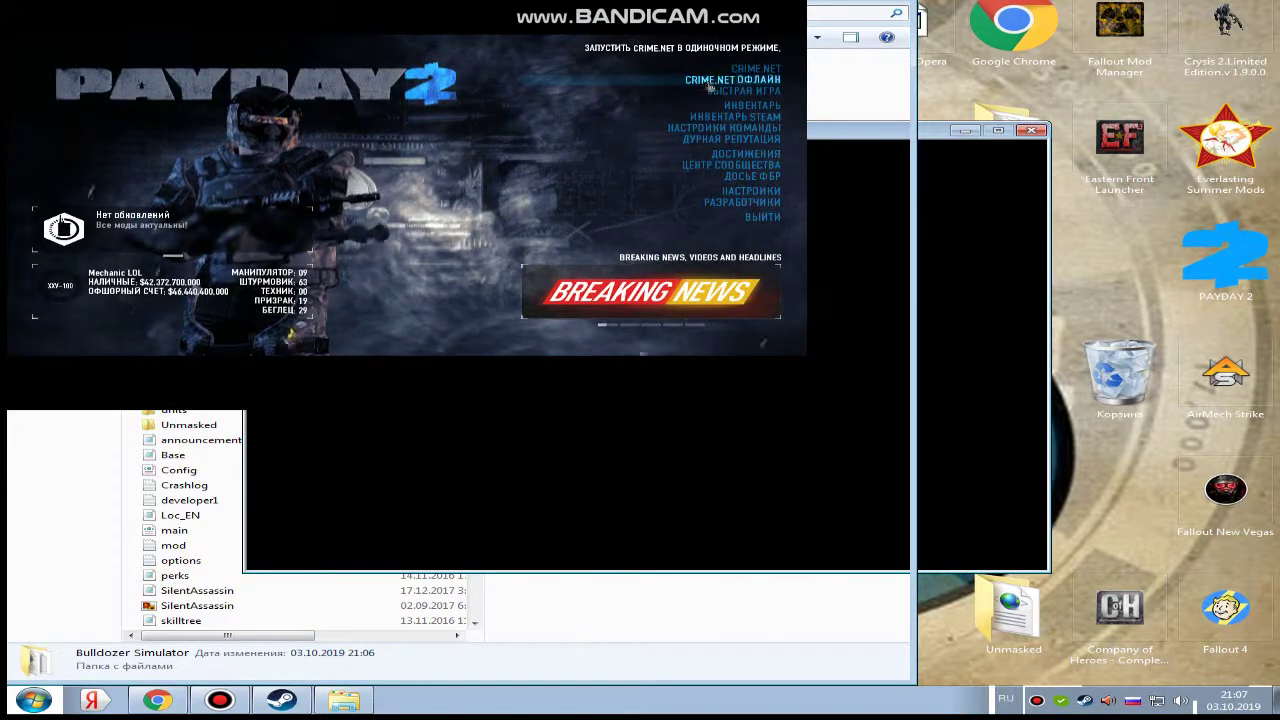
Examine the Bulldozer Simulator camera and position options in the mod settings, and return to the main menu
click(745, 194)
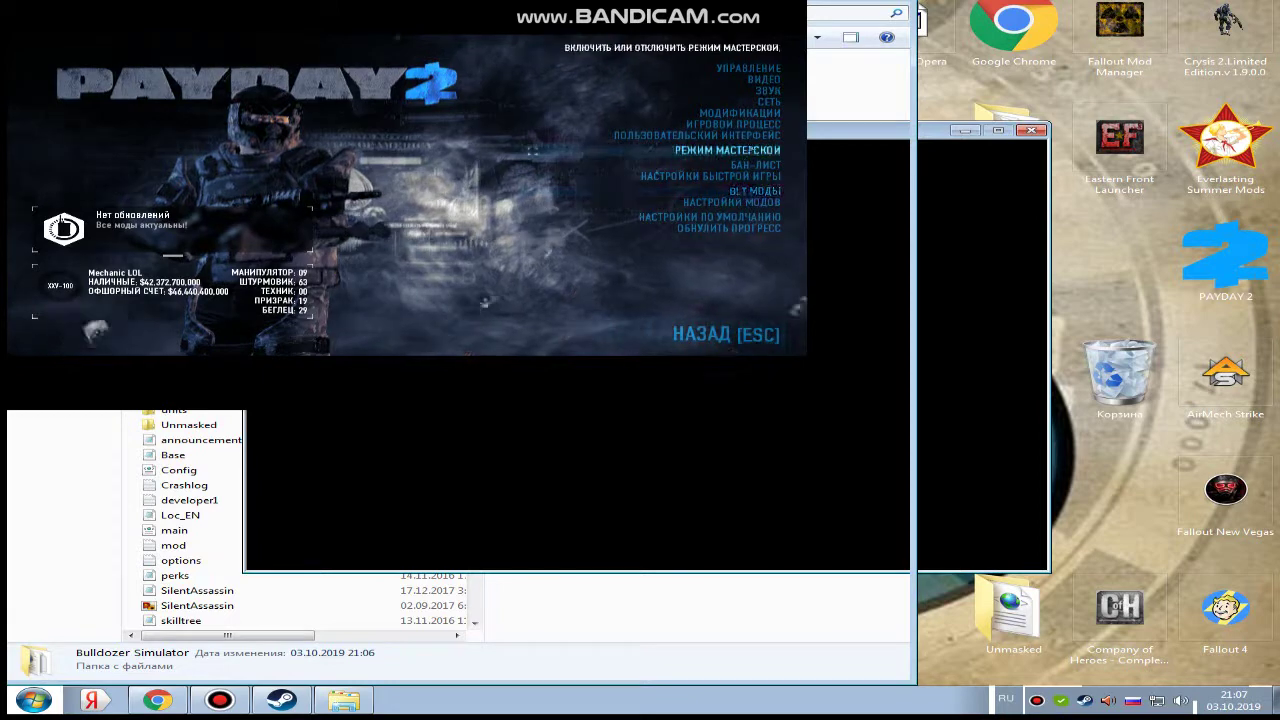
click(741, 203)
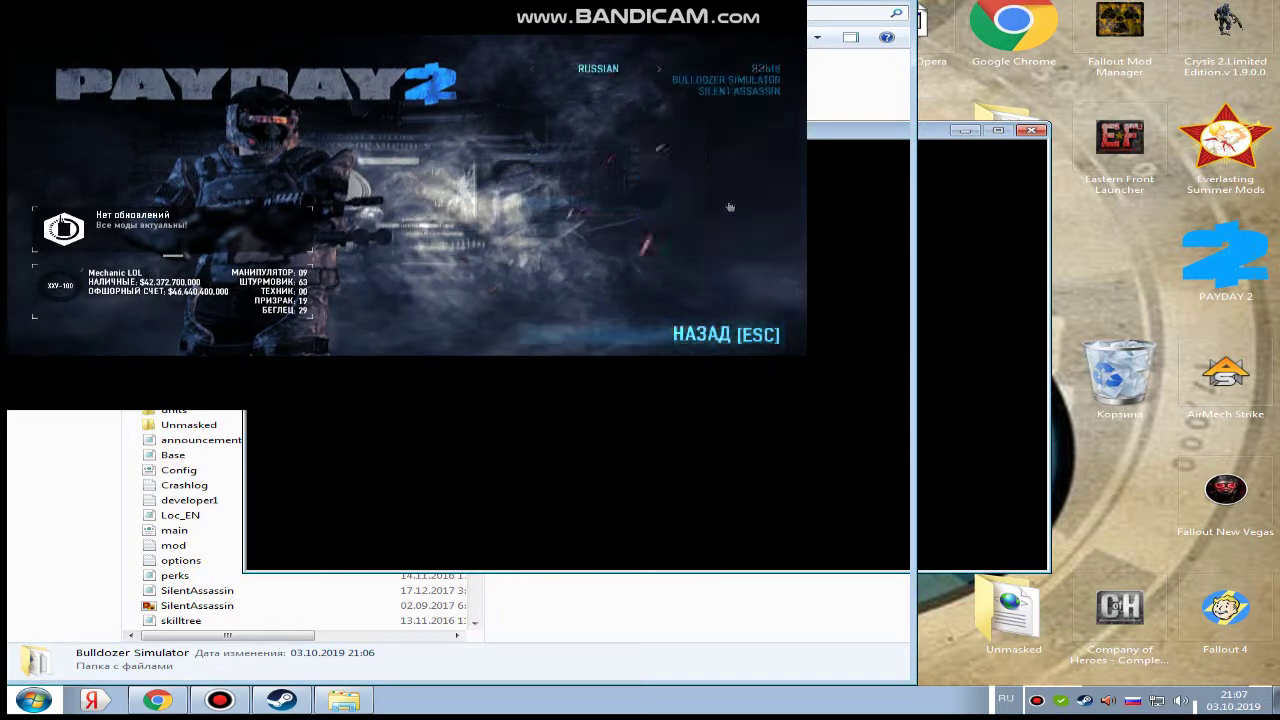
click(697, 85)
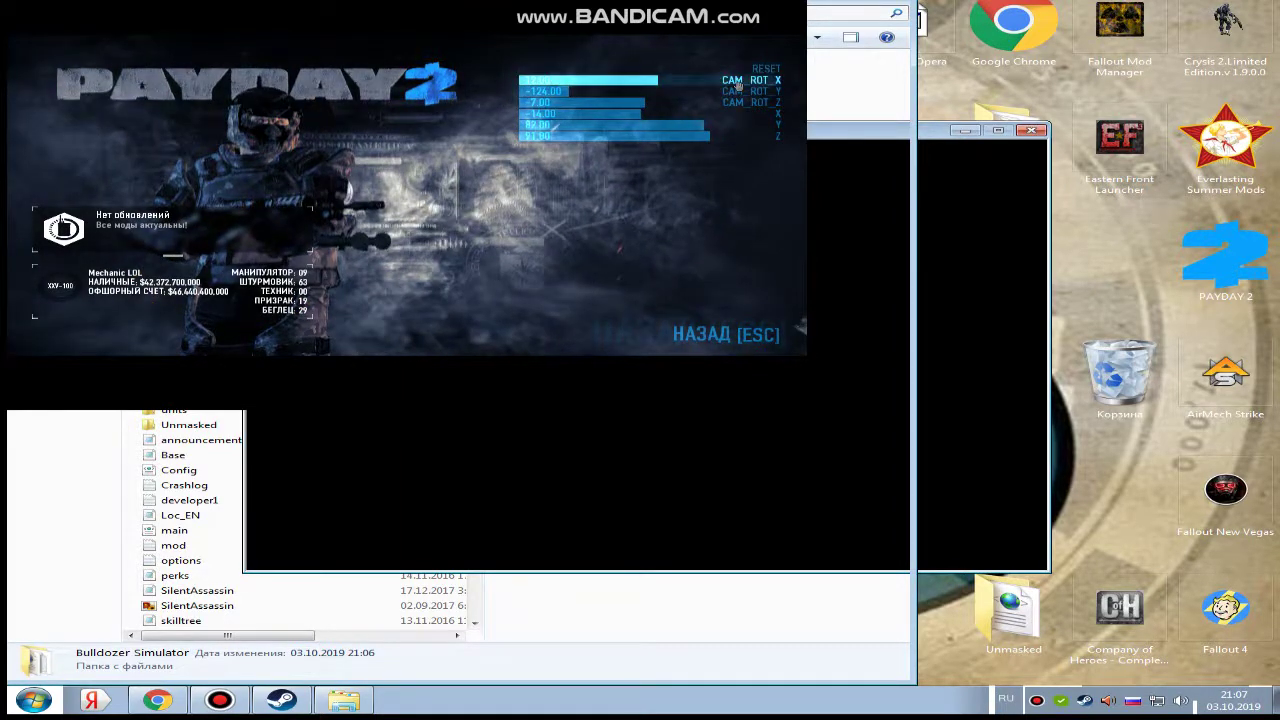
click(752, 342)
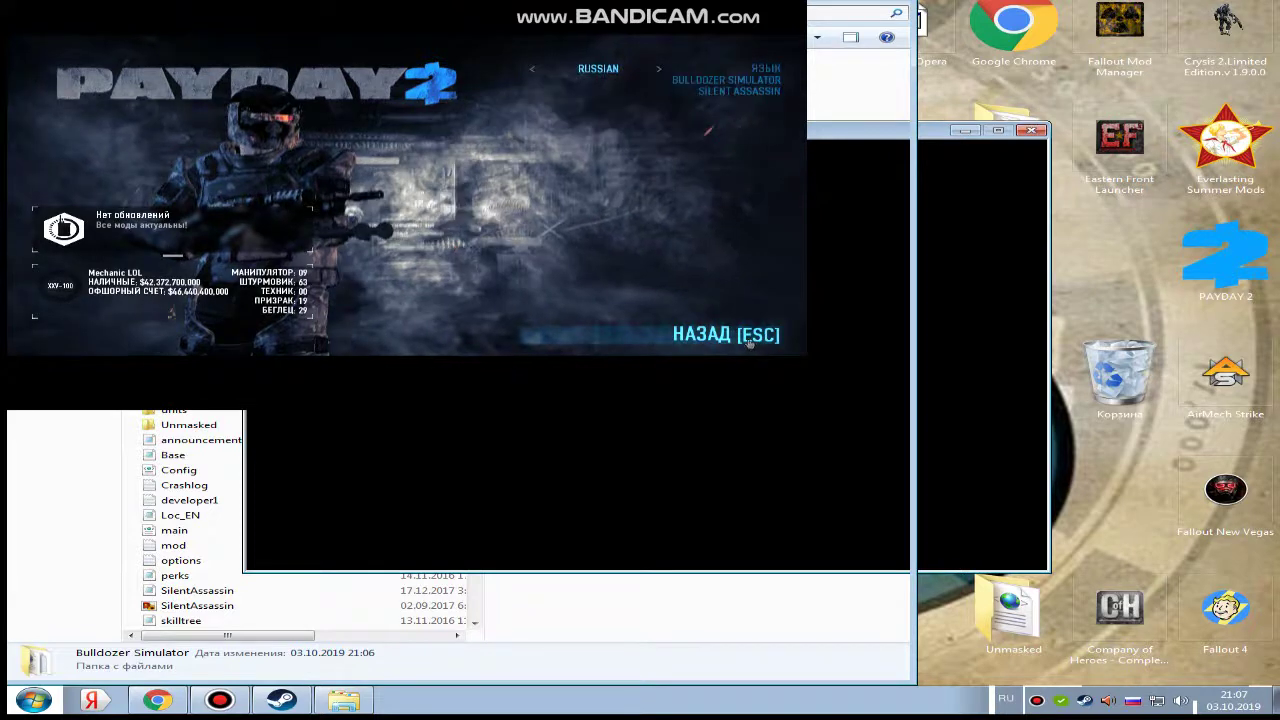
click(745, 342)
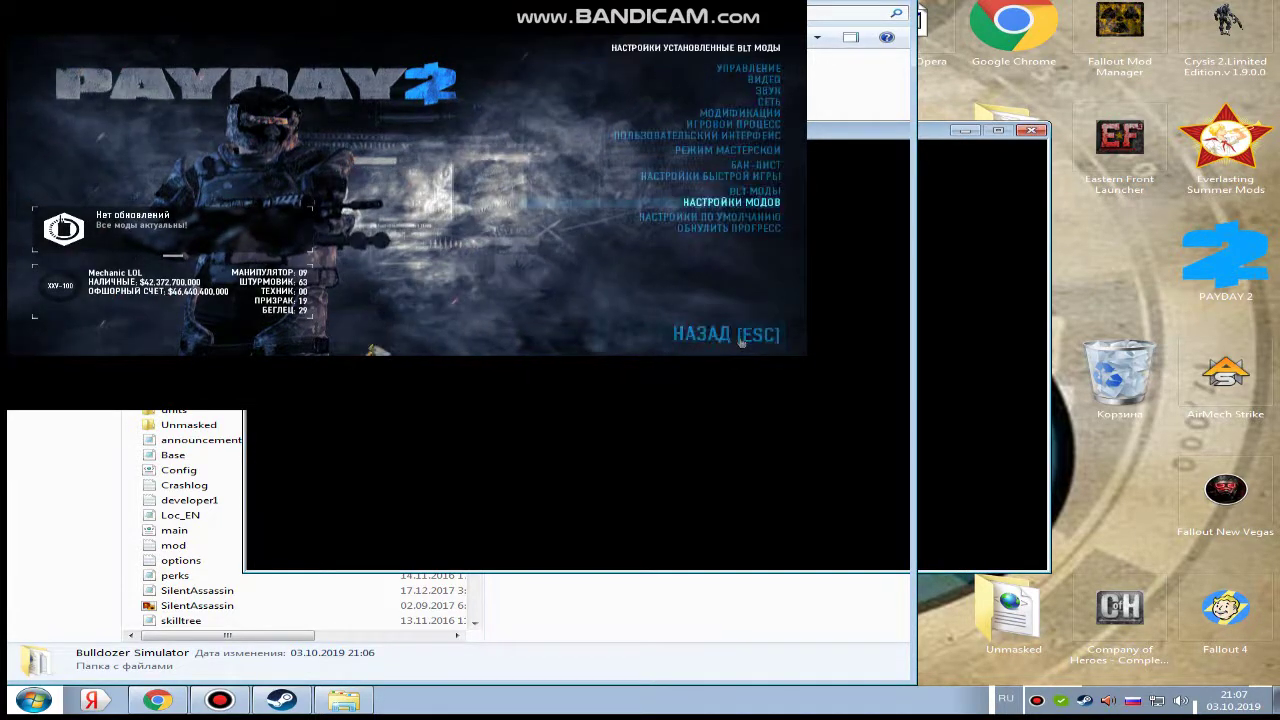
click(741, 338)
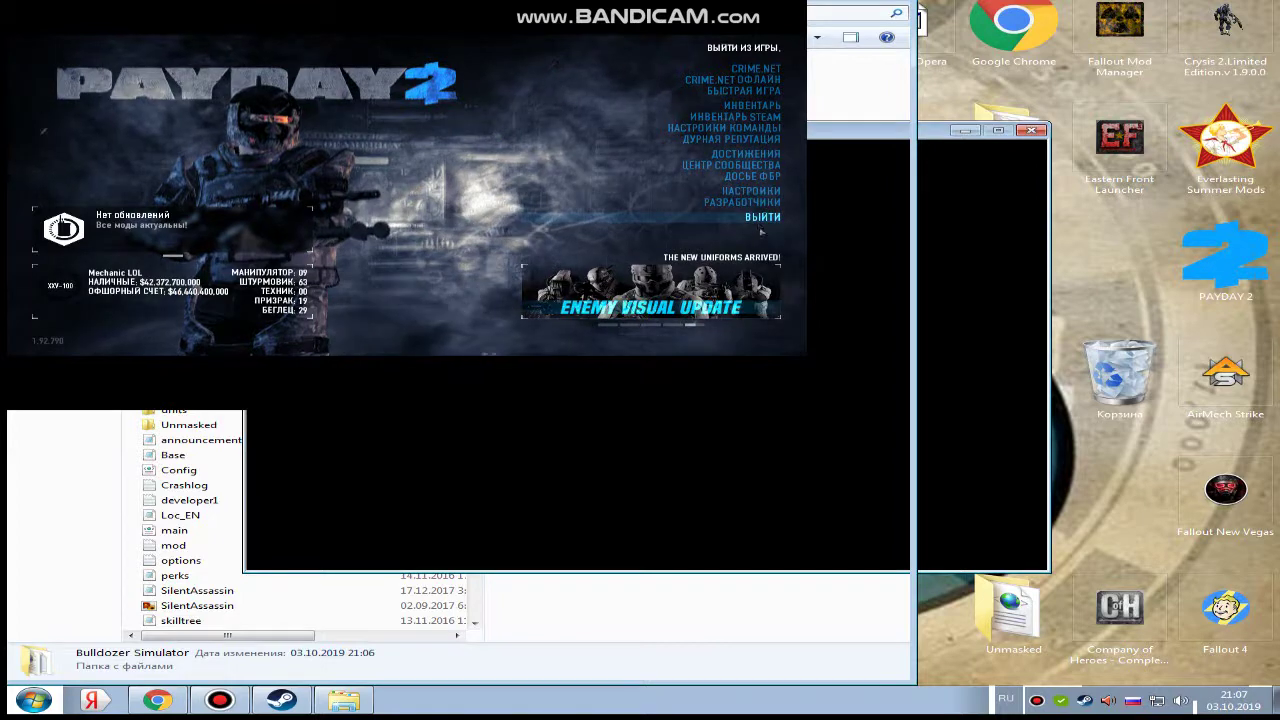
click(750, 190)
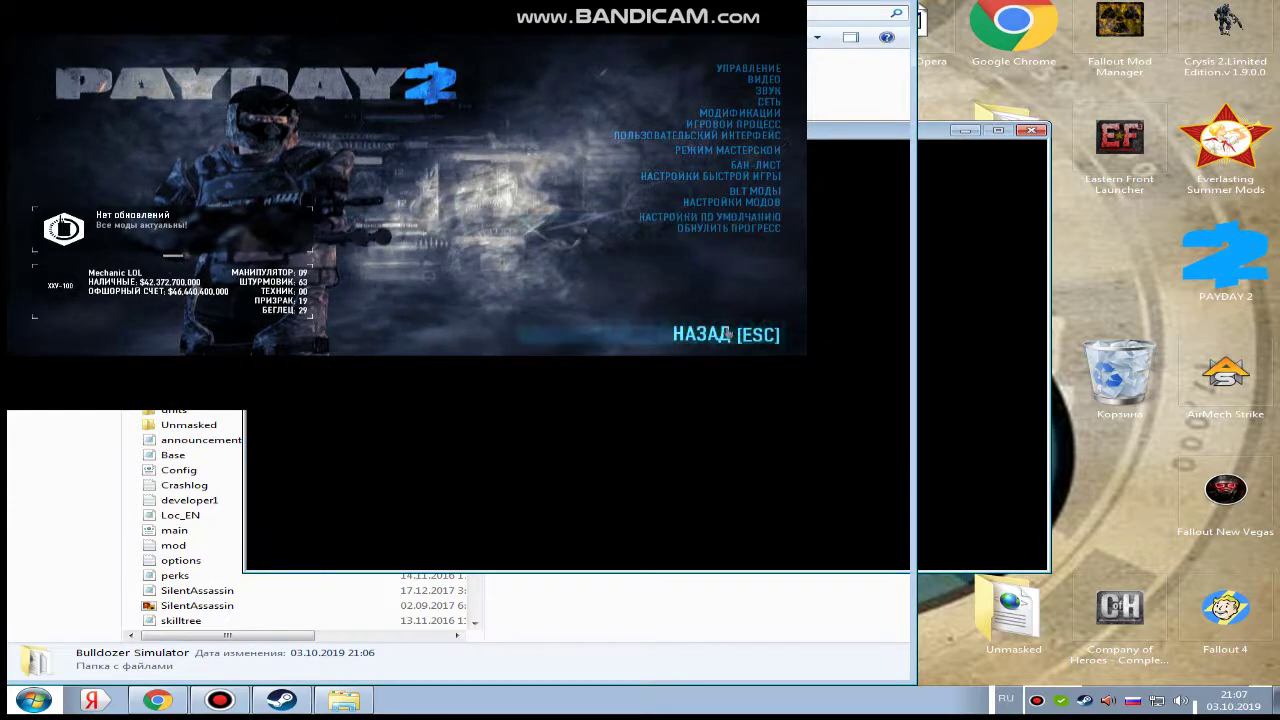
key(Escape)
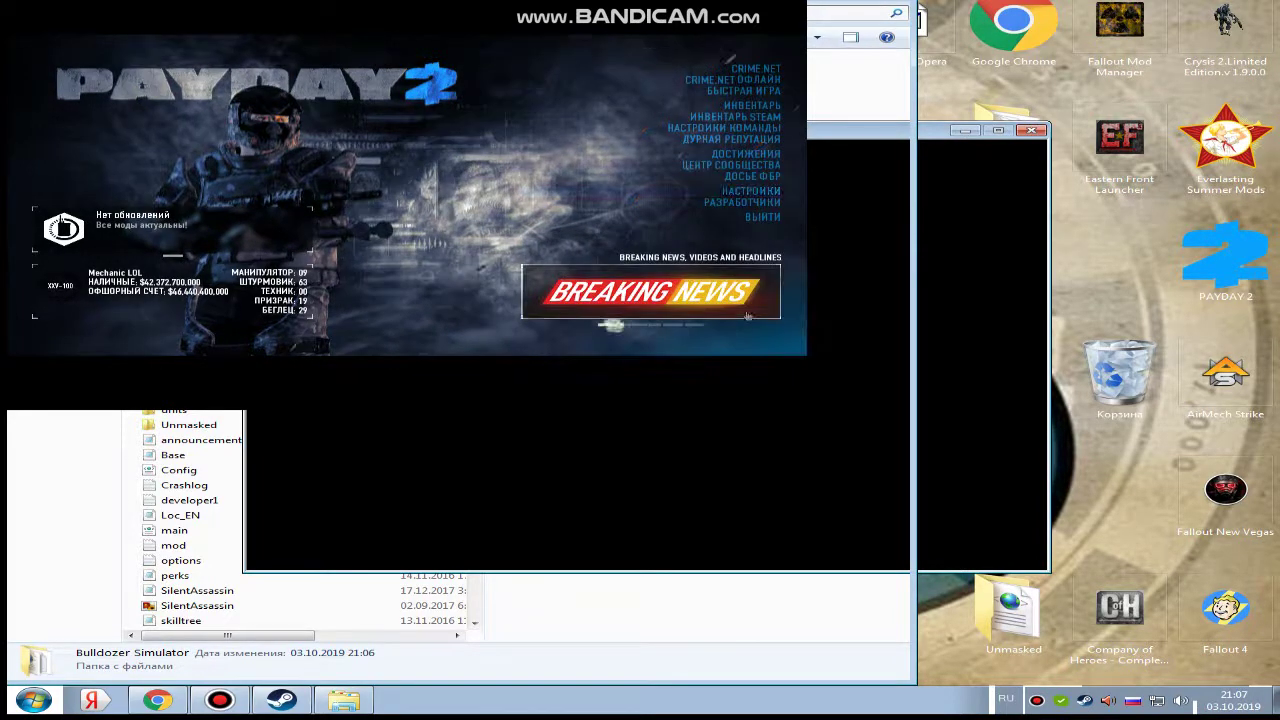
Exit PAYDAY 2, confirming the exit prompt, and return to the Windows desktop
click(761, 218)
click(546, 203)
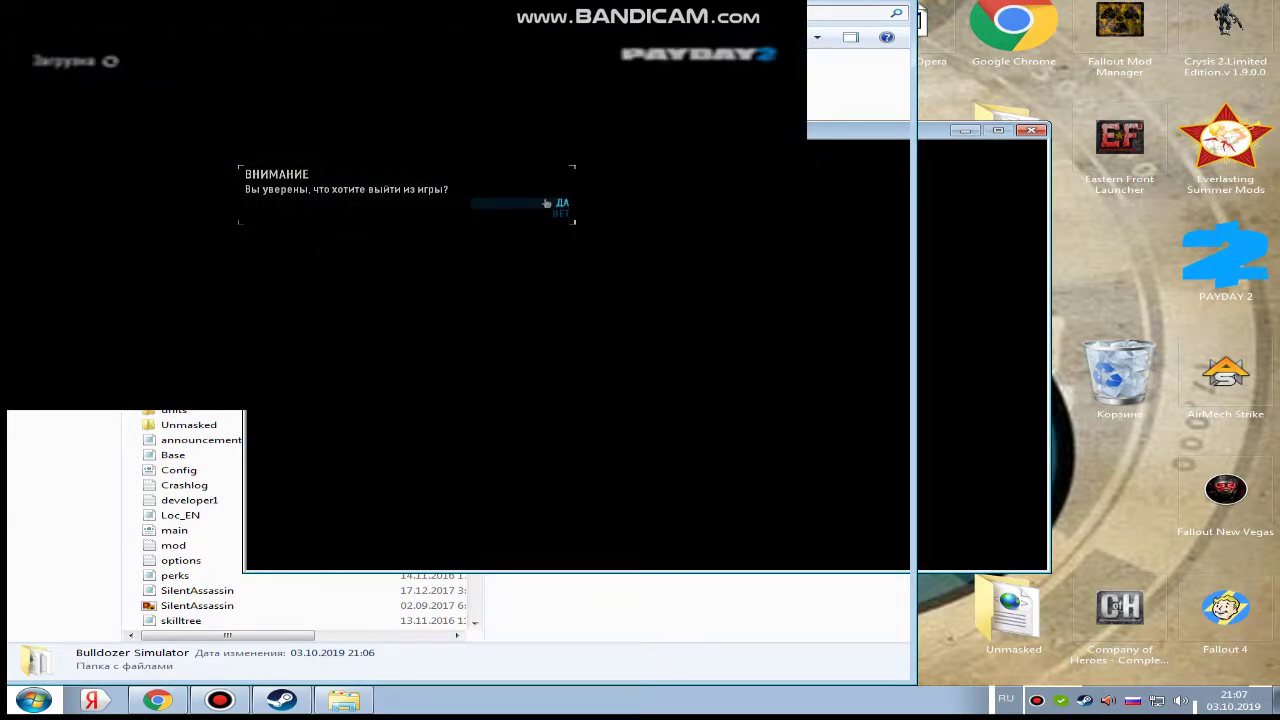
key(super)
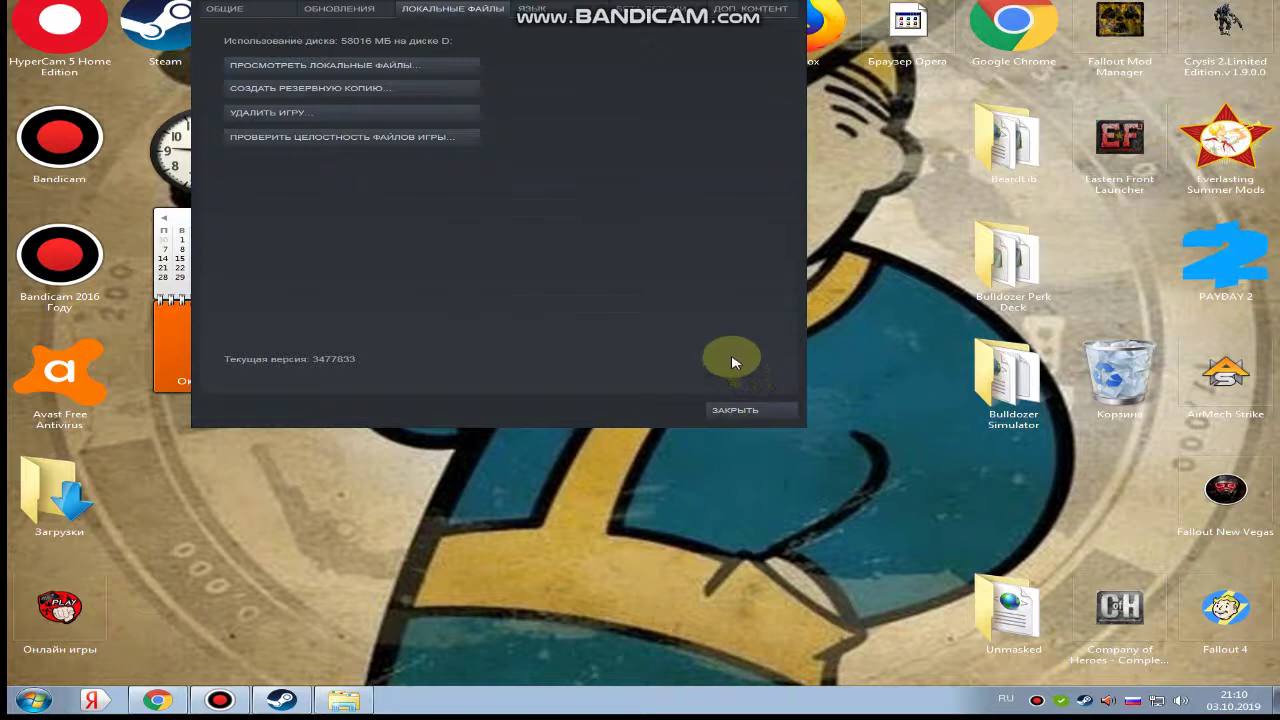
Select the Bulldozer Simulator folder on the desktop
click(1030, 400)
mouse_move(1030, 400)
mouse_down()
mouse_move(1025, 465)
mouse_move(1018, 385)
mouse_up()
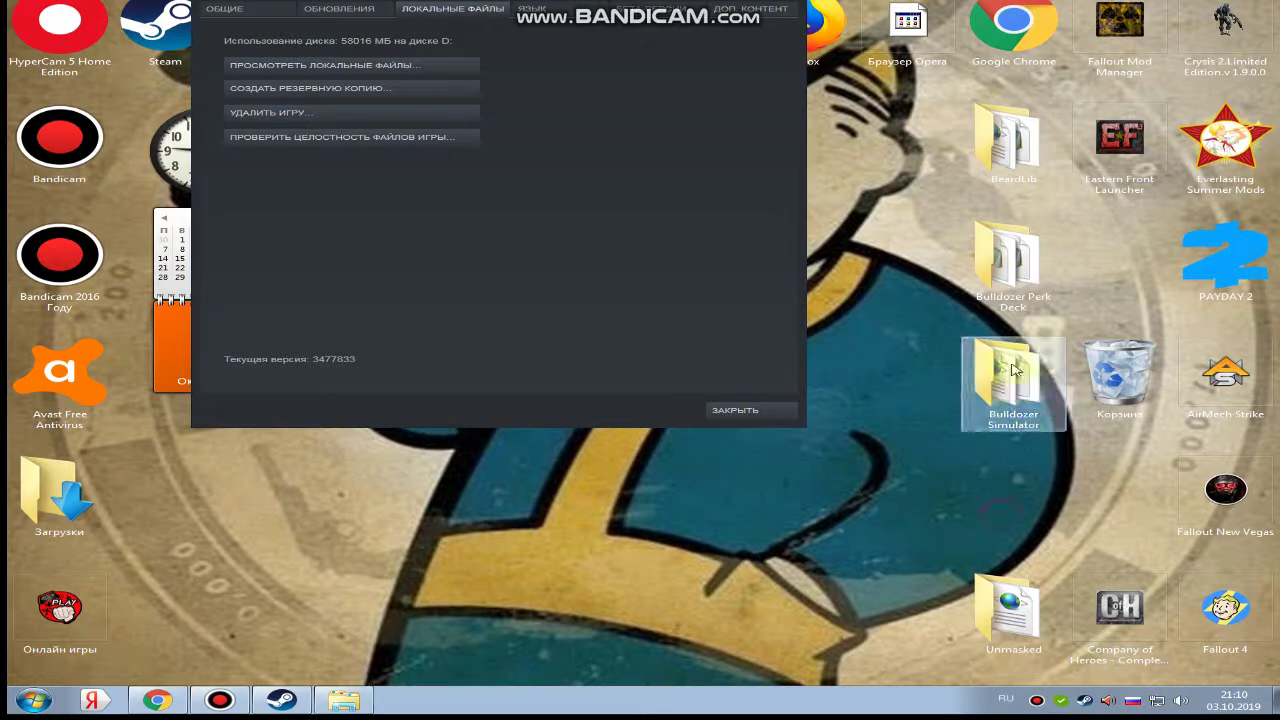